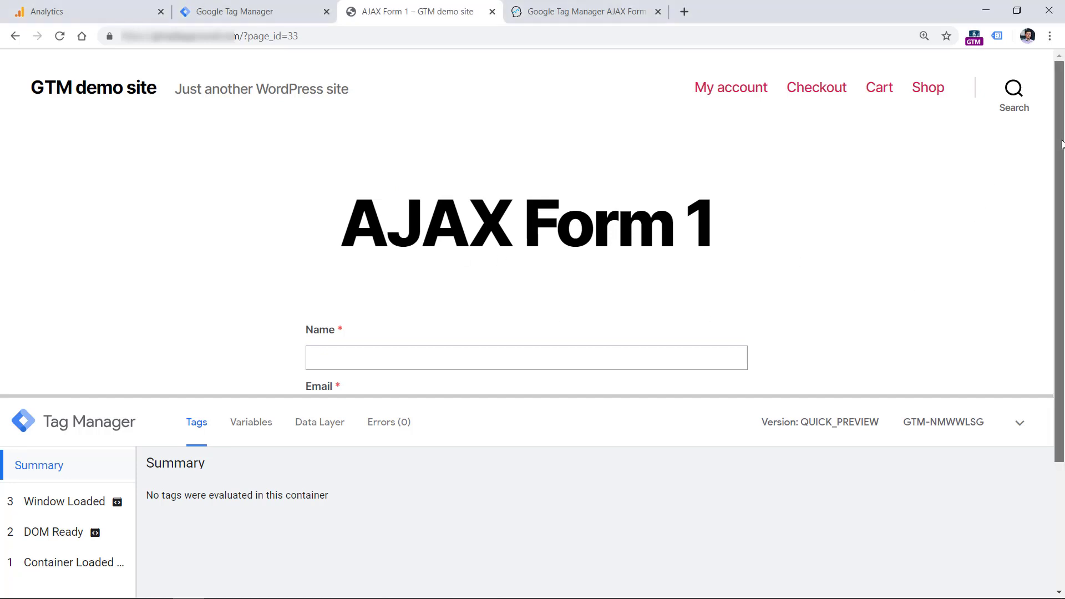
# Step: Review the preview pane on the AJAX Form 1 page and the form submission trigger in the Tag Manager container
pyautogui.scroll(-1, 1043, 155)
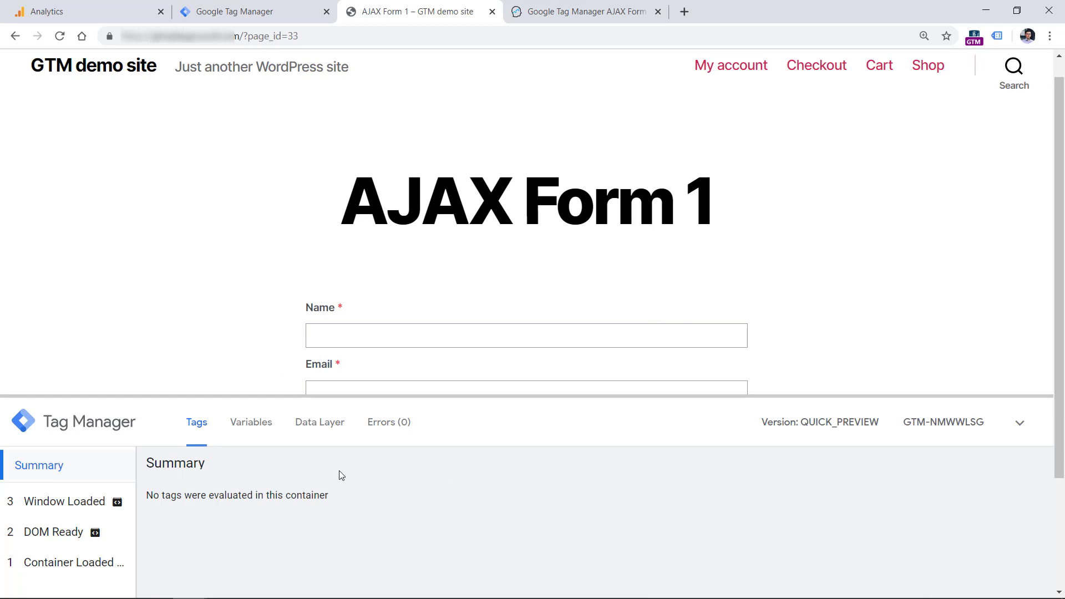
pyautogui.moveTo(178, 397); pyautogui.dragTo(173, 295)
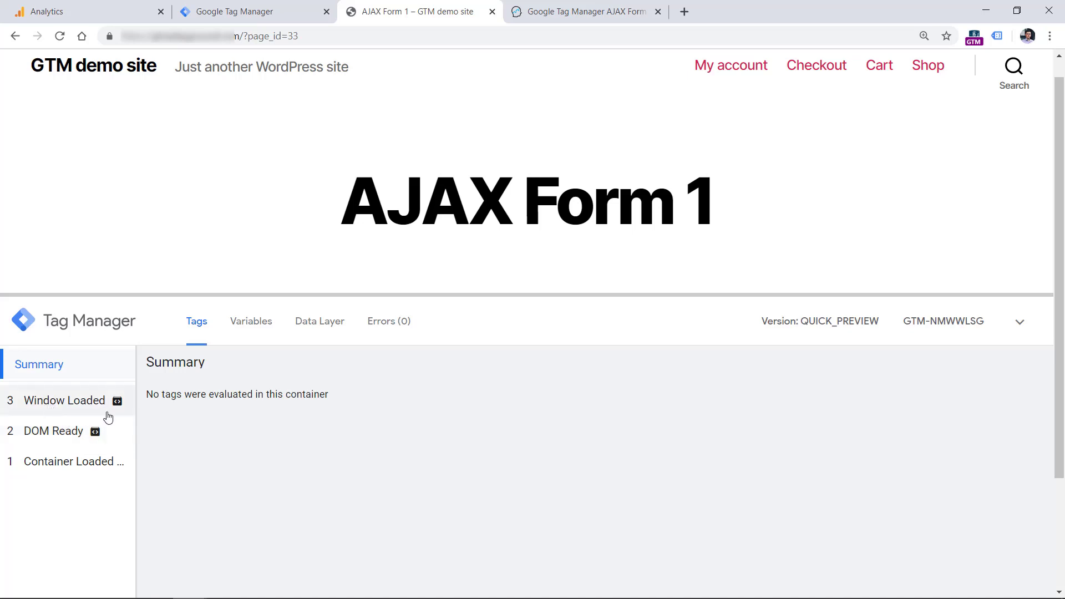
pyautogui.hotkey('ctrl', 'pageup')
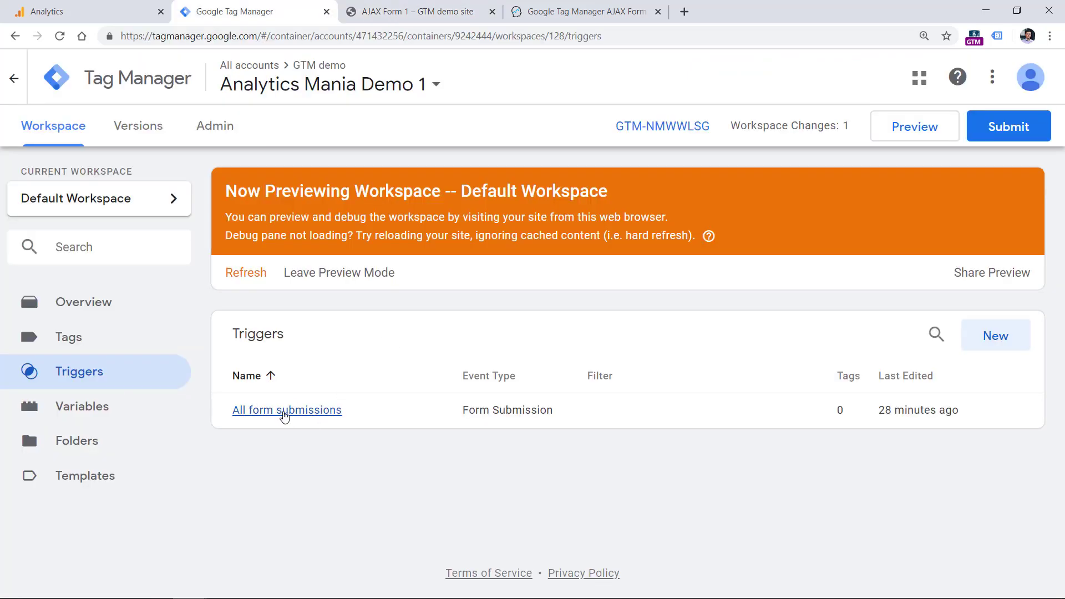
pyautogui.hotkey('ctrl', 'pagedown')
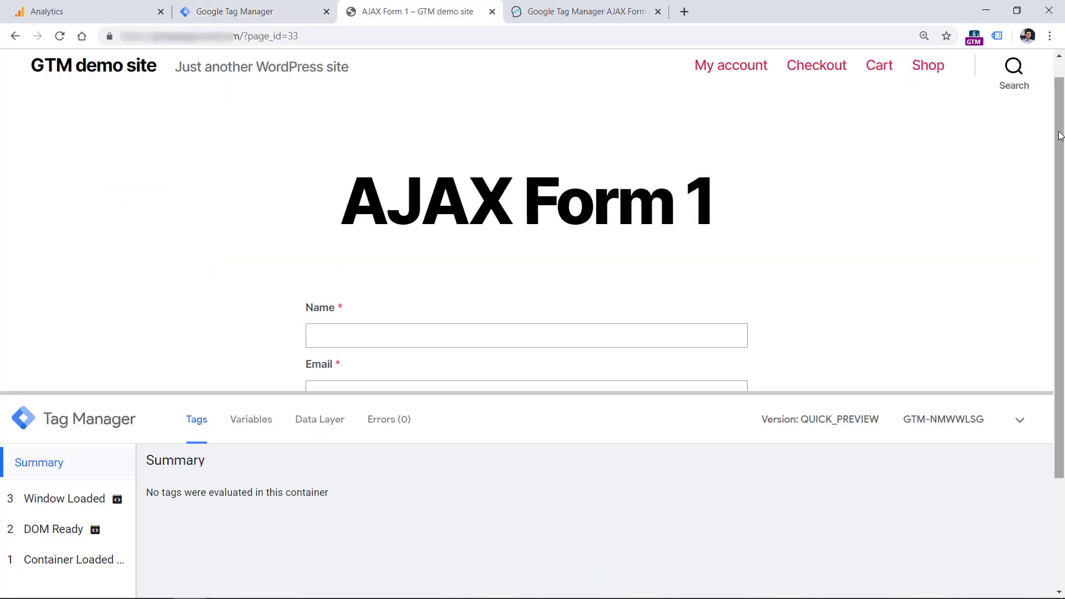
# Step: Fill in the AJAX form with a placeholder name, a test email and the message "sadasda", submit it, and check the preview pane's events
pyautogui.scroll(1, 1053, 149)
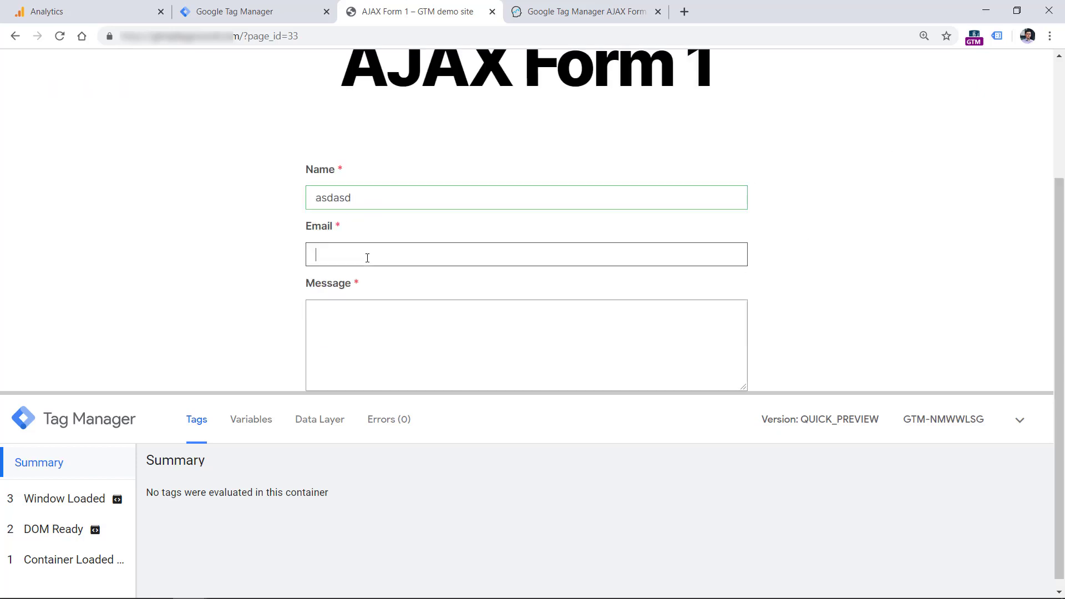
pyautogui.write('Zasdas@asdasd.com')
pyautogui.click(375, 318)
pyautogui.write('sadasda')
pyautogui.scroll(-1, 879, 347)
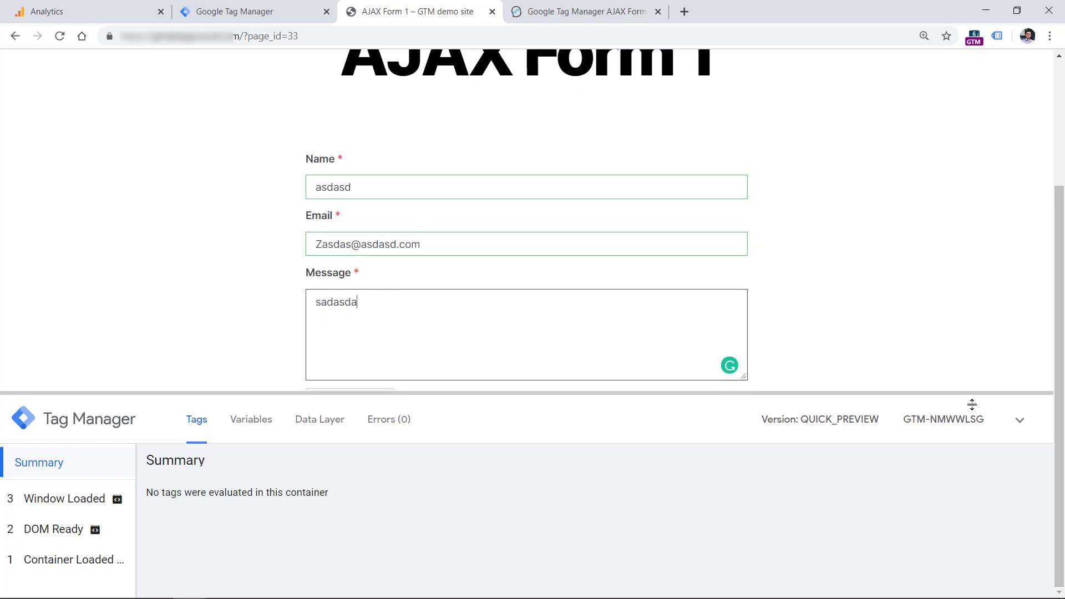
pyautogui.moveTo(968, 394); pyautogui.dragTo(966, 473)
pyautogui.click(371, 416)
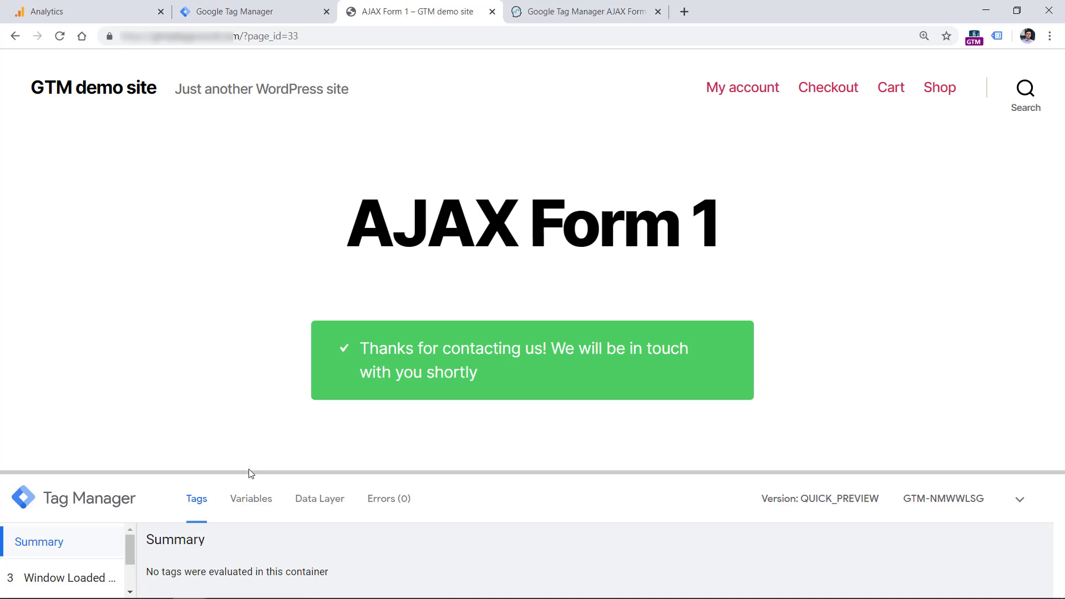
pyautogui.moveTo(283, 471); pyautogui.dragTo(283, 290)
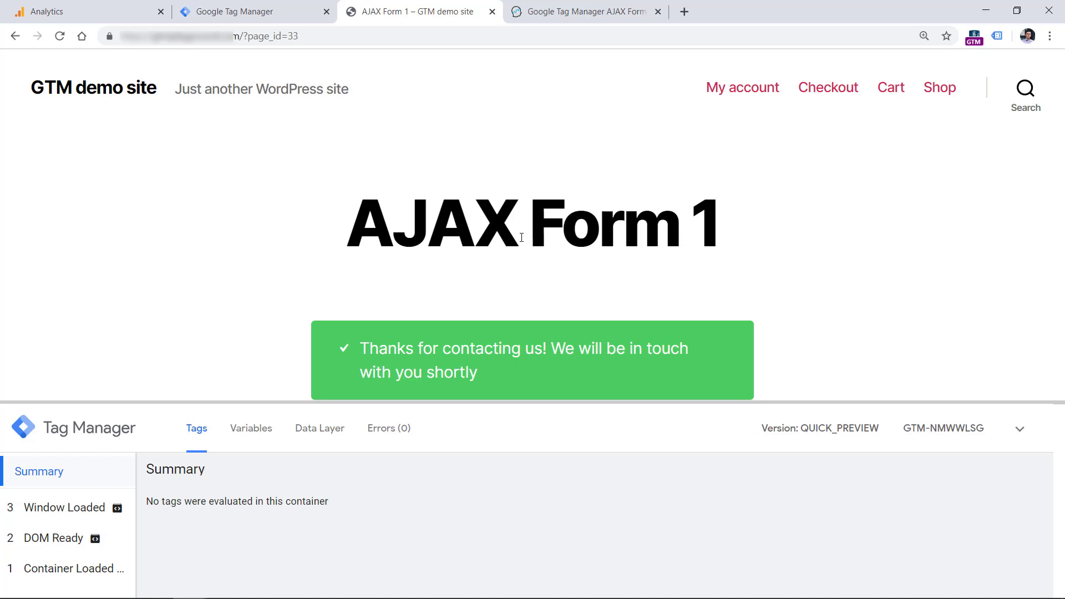
# Step: Copy the AJAX listener script from the Google Tag Manager AJAX Form Tracking article on Analytics Mania
pyautogui.click(588, 12)
pyautogui.scroll(20, 508, 178)
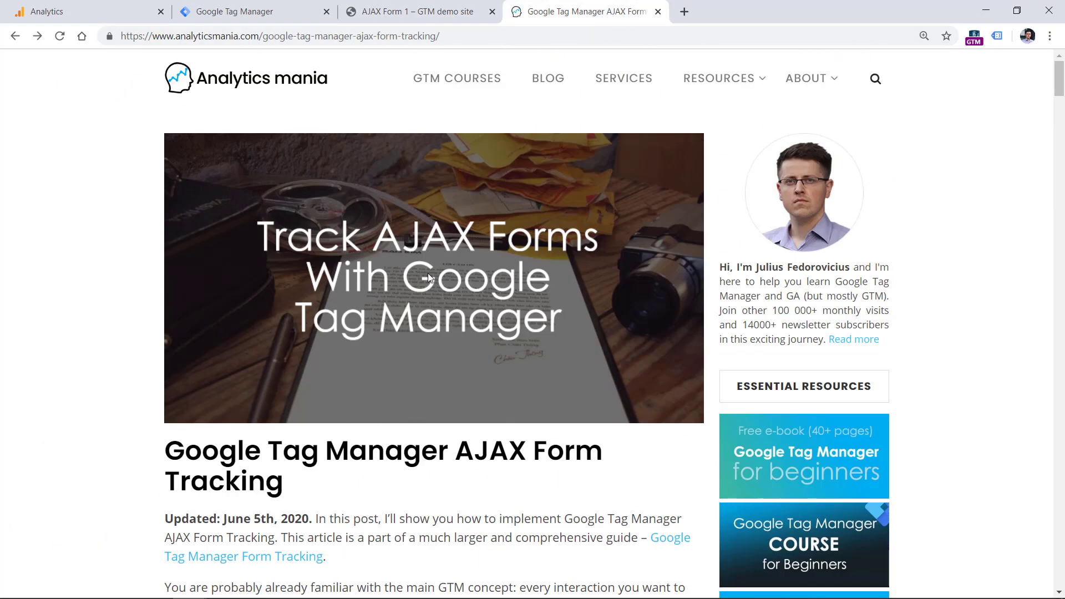
pyautogui.scroll(-15, 446, 344)
pyautogui.scroll(-14, 441, 233)
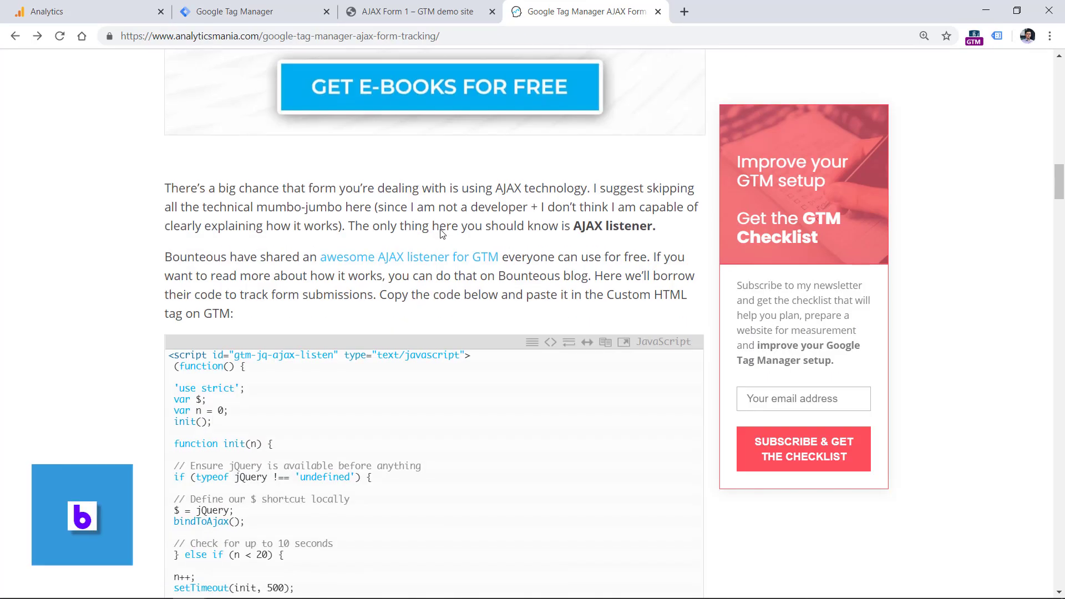
pyautogui.scroll(10, 342, 254)
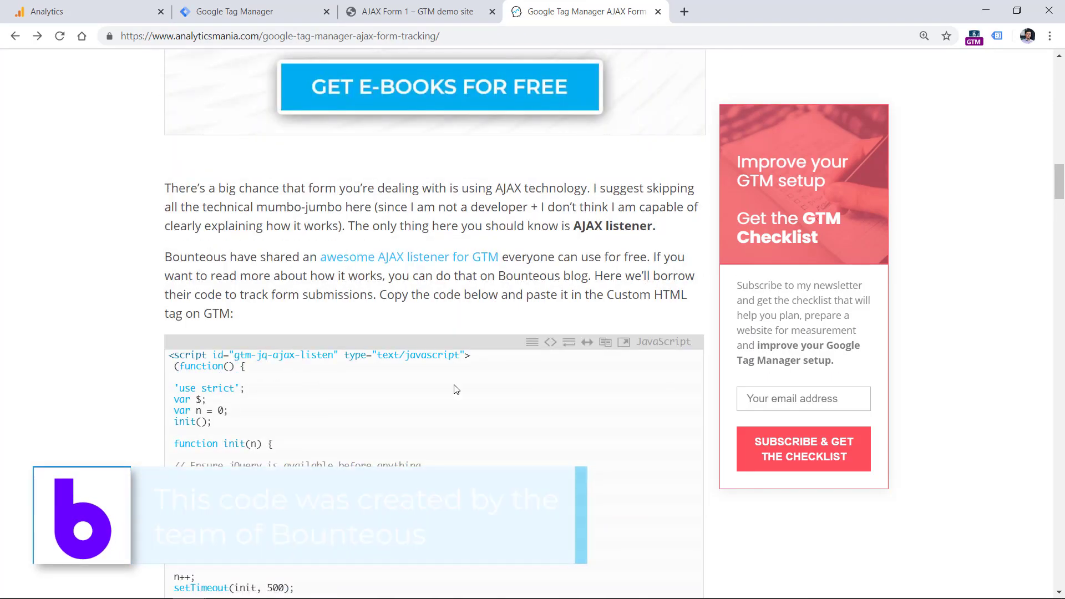
pyautogui.click(606, 348)
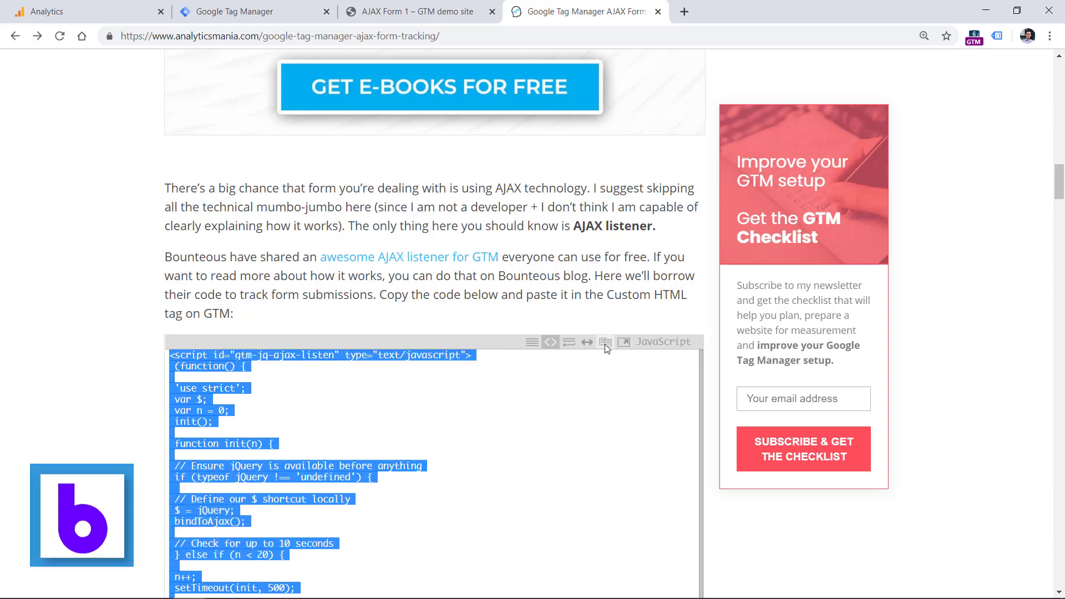
# Step: In Google Tag Manager, create a new tag of the Custom HTML type
pyautogui.click(261, 6)
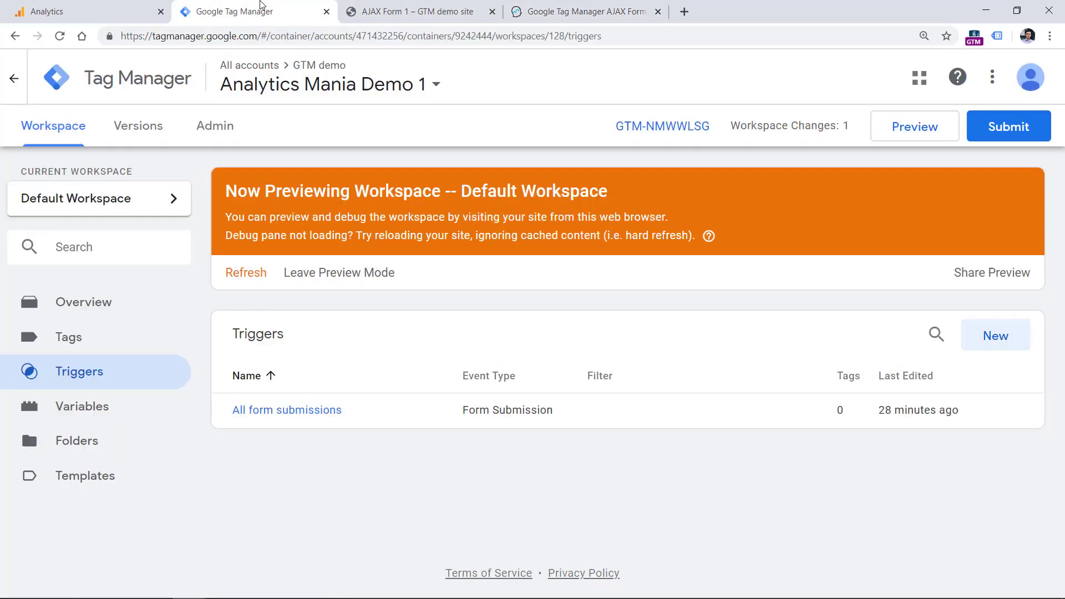
pyautogui.click(82, 342)
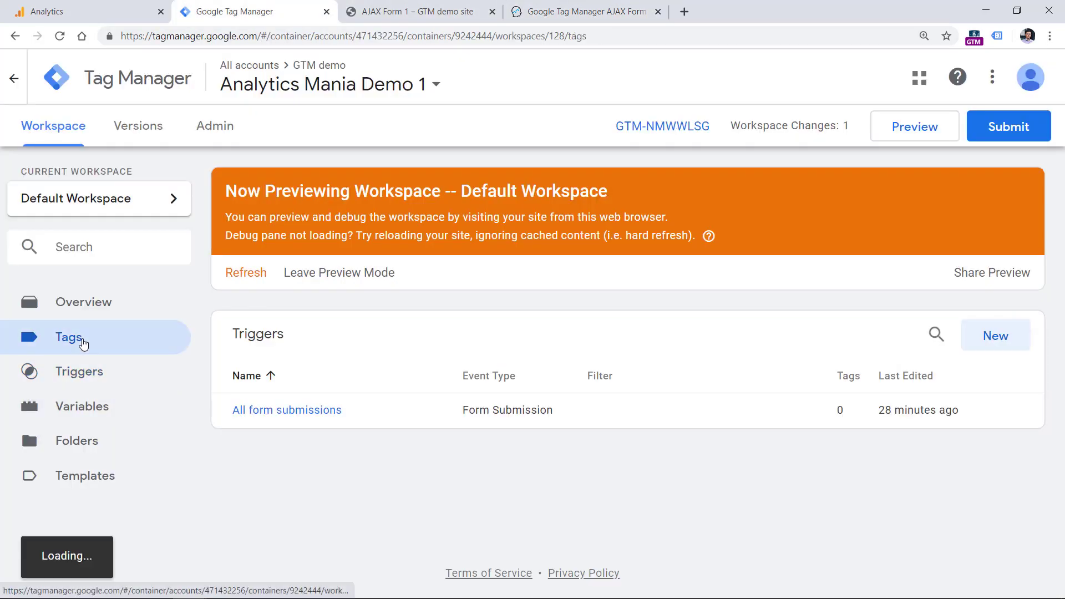
pyautogui.click(996, 336)
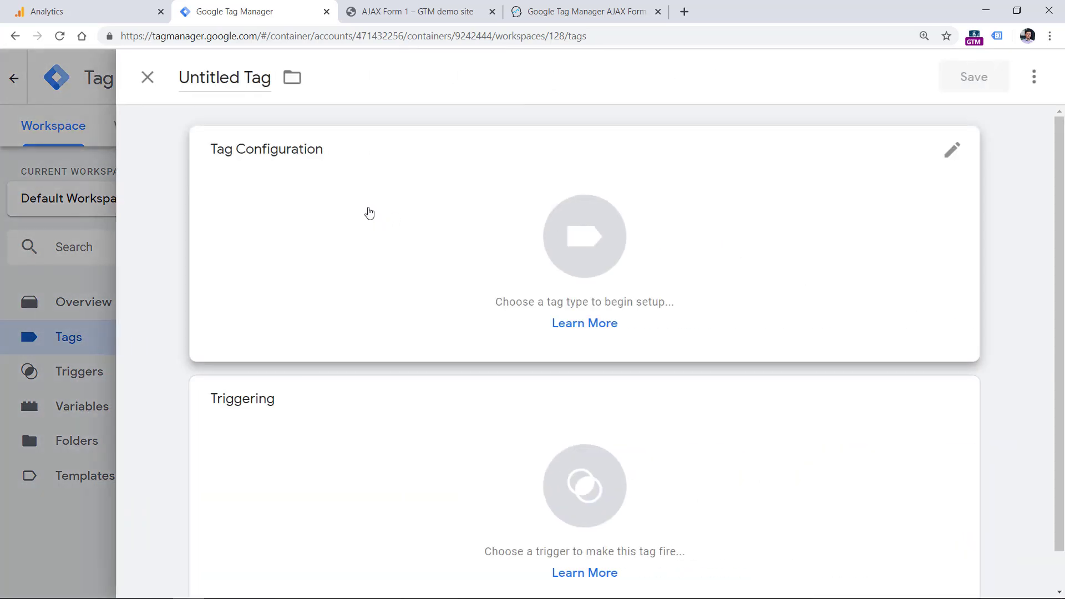
pyautogui.click(366, 213)
pyautogui.scroll(-5, 747, 186)
pyautogui.scroll(-4, 677, 309)
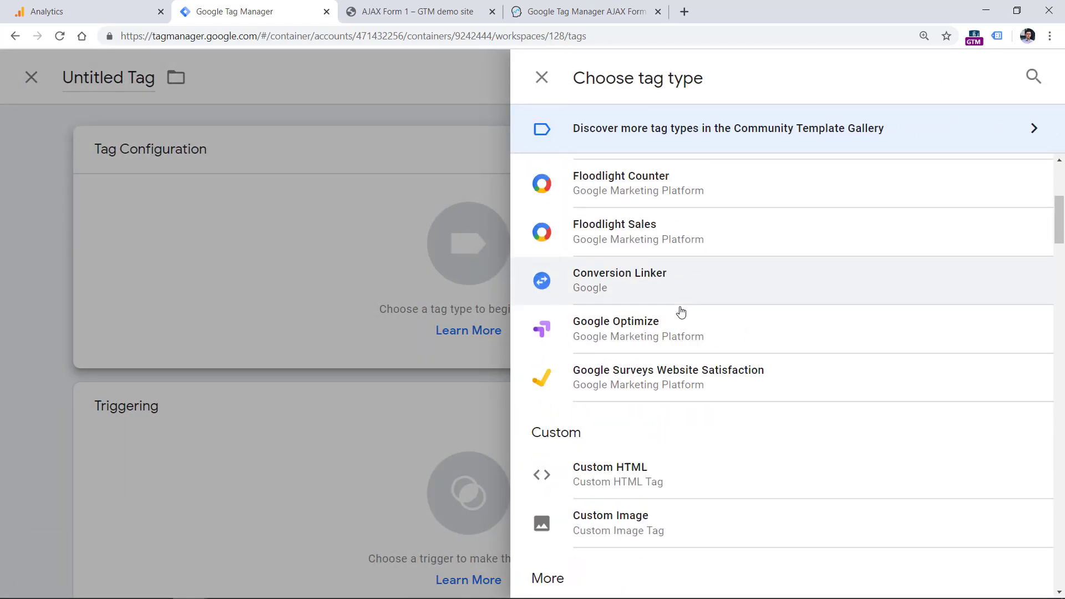
pyautogui.click(673, 302)
# Step: Paste the copied AJAX listener script into the tag's HTML code and set the tag to fire on All Pages
pyautogui.click(382, 338)
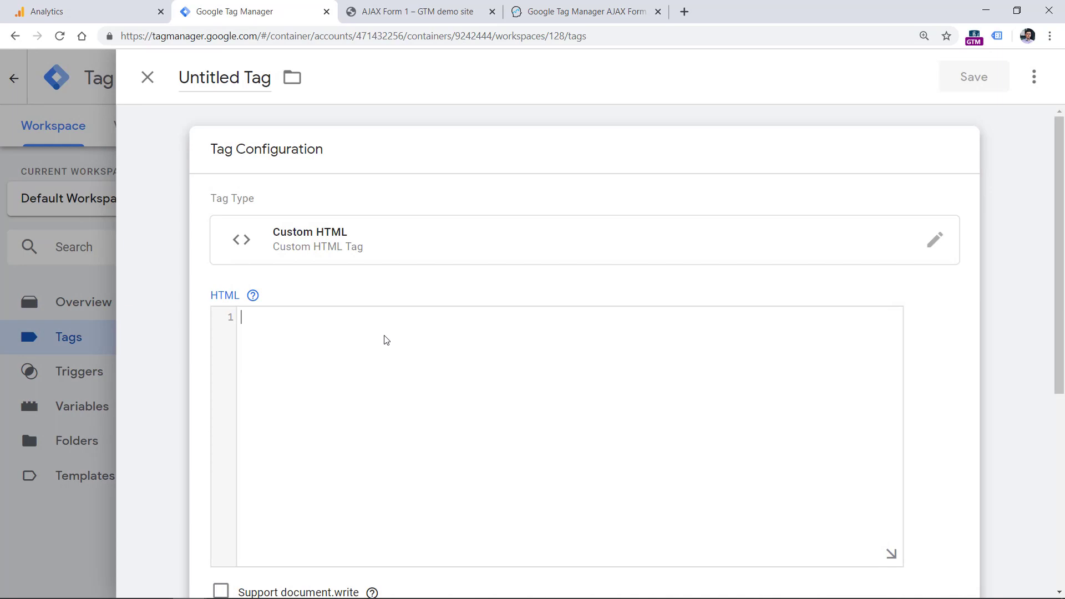
pyautogui.hotkey('ctrl', 'v')
pyautogui.scroll(-6, 374, 345)
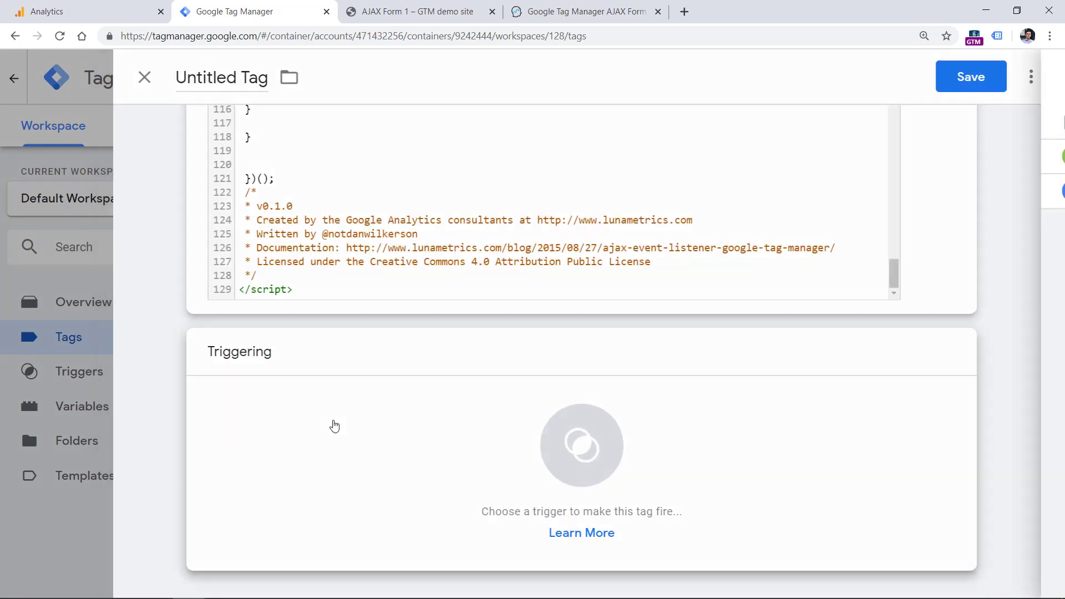
pyautogui.click(333, 428)
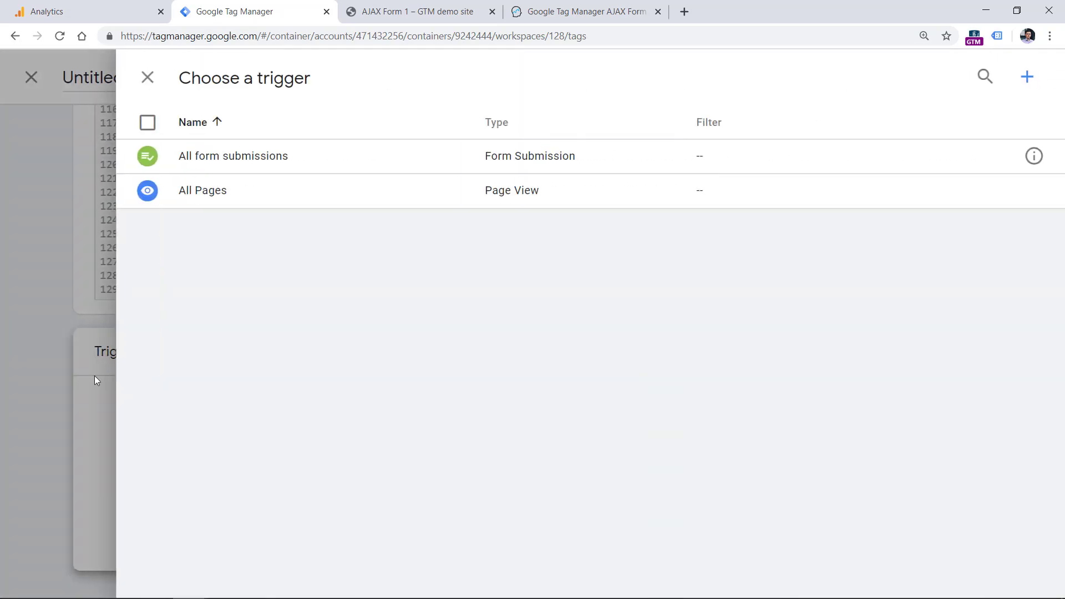
pyautogui.click(214, 201)
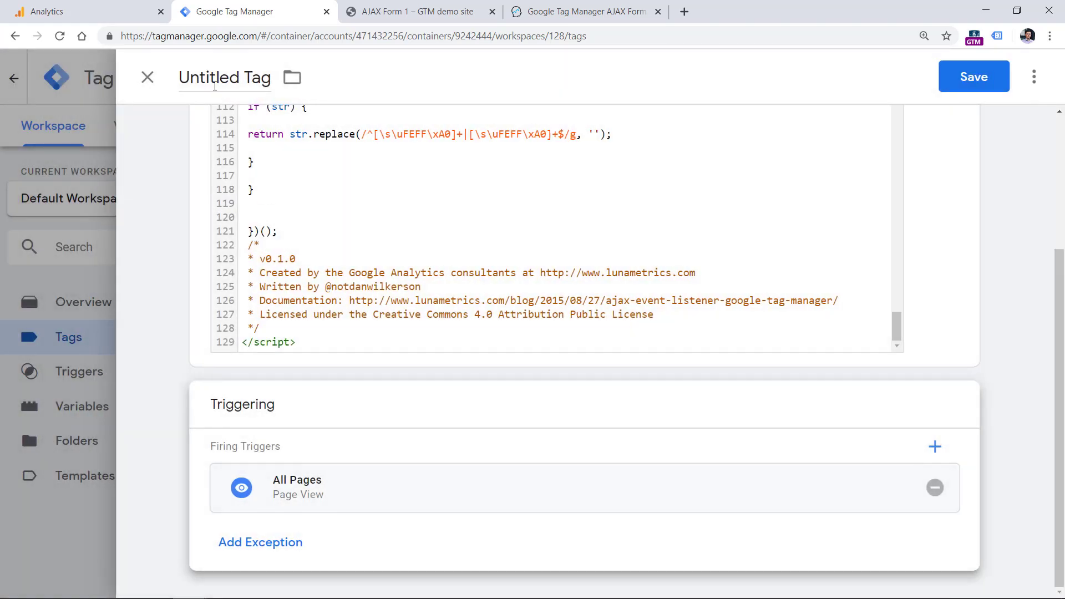
# Step: Name the tag "cHTML - AJAX listener" and save it
pyautogui.tripleClick(225, 81)
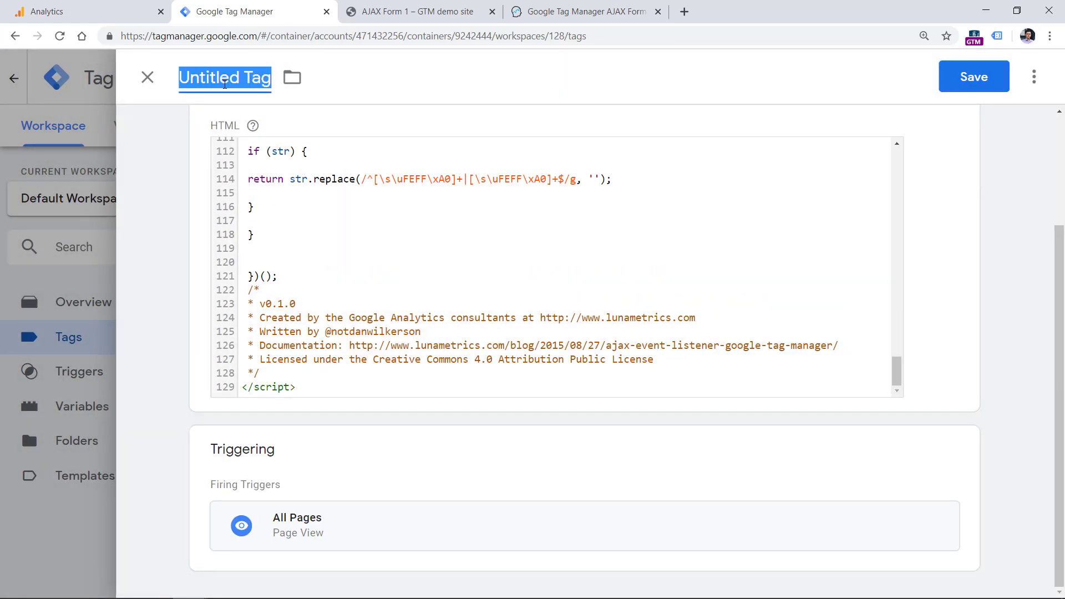
pyautogui.write('cHTML')
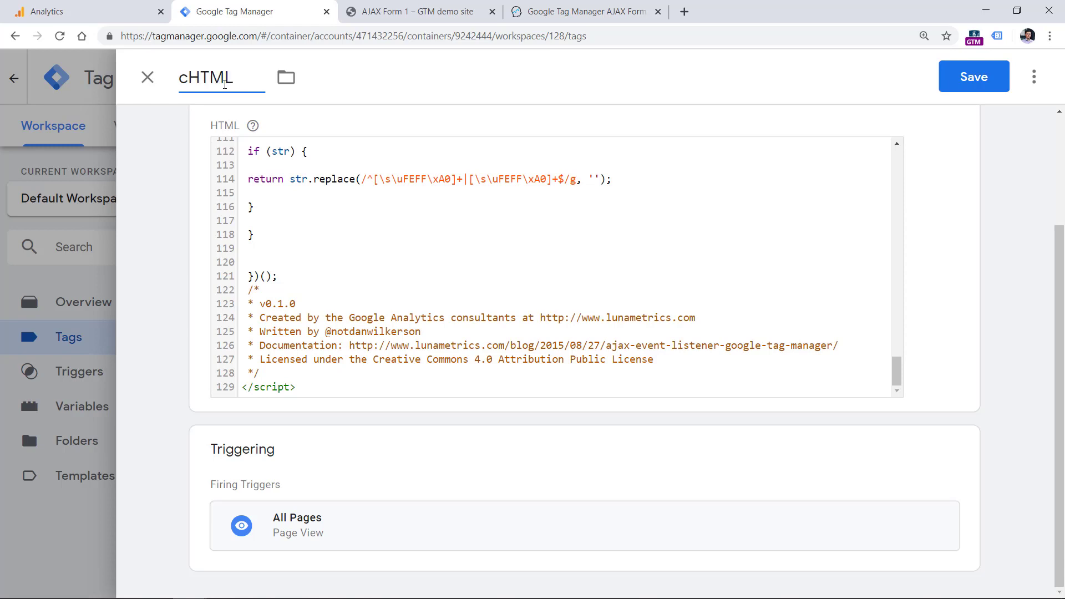
pyautogui.write(' - AJAX listener')
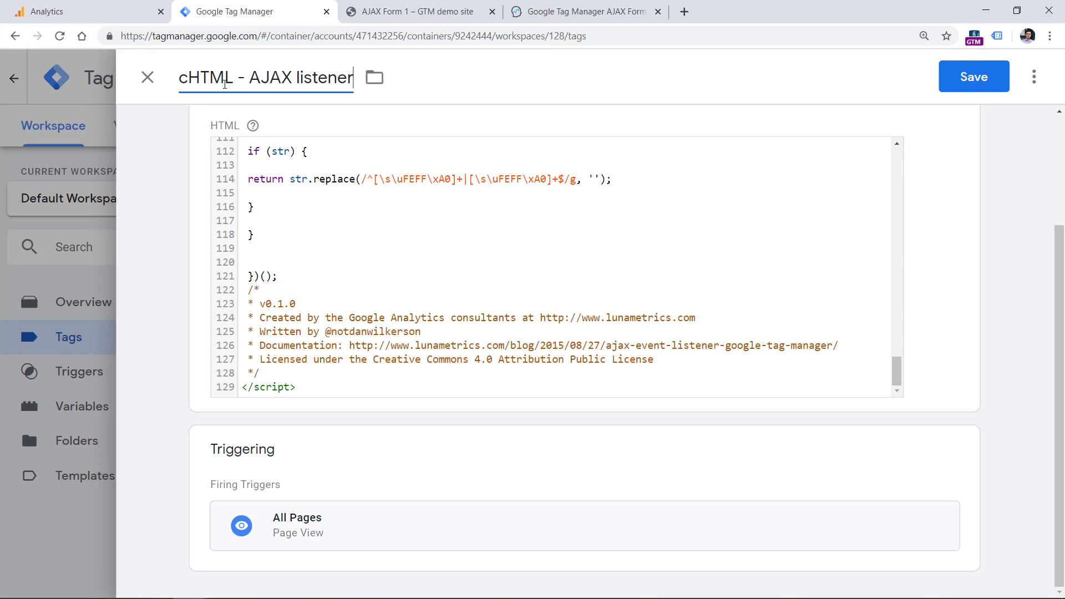
pyautogui.click(974, 78)
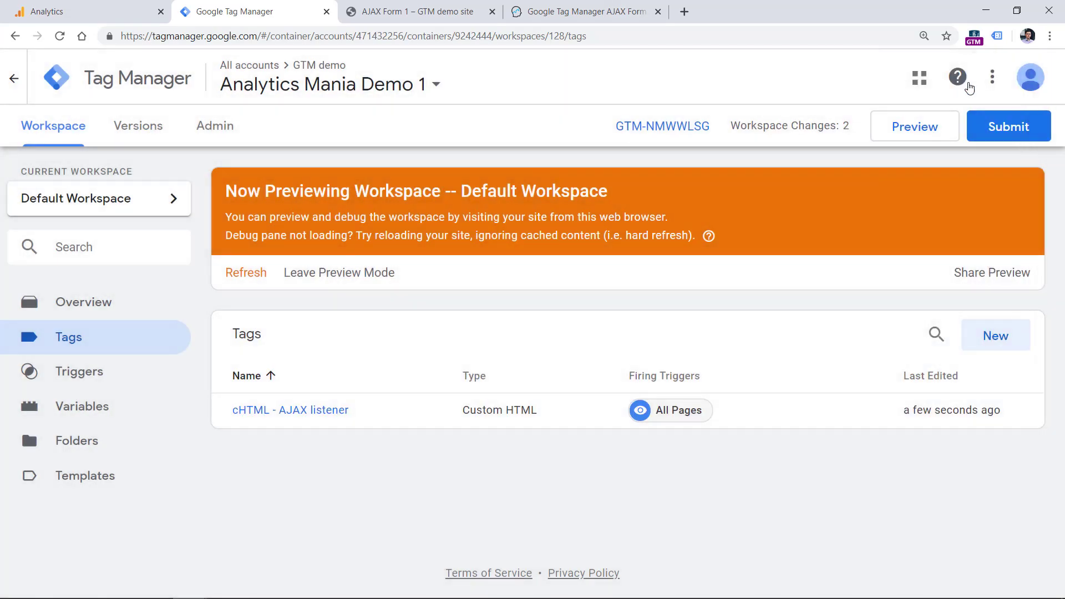
# Step: Refresh the workspace preview and reload the AJAX Form 1 page
pyautogui.click(248, 276)
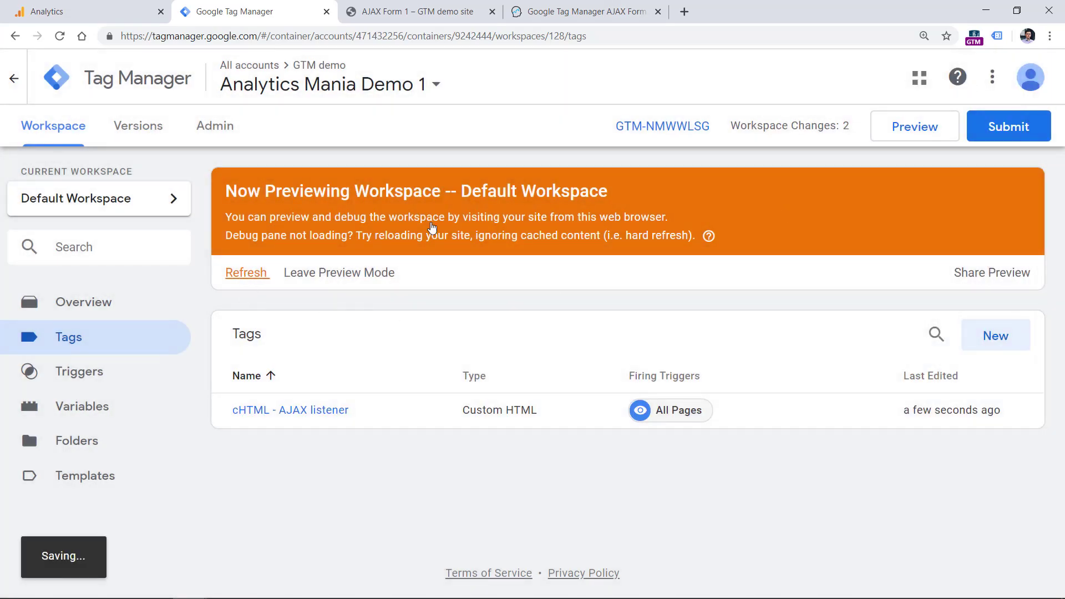
pyautogui.click(423, 8)
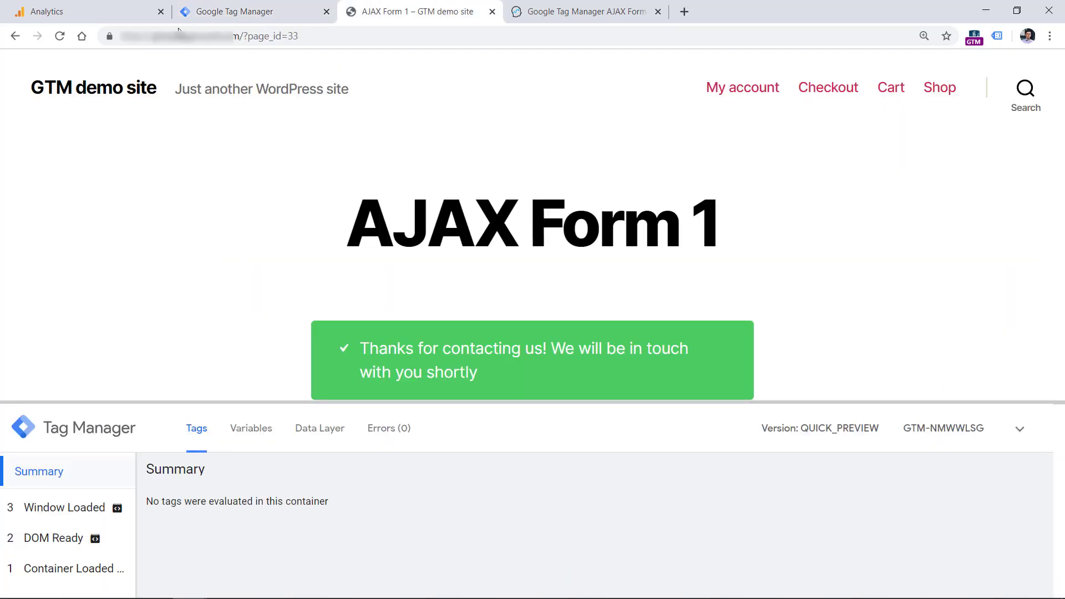
pyautogui.click(59, 36)
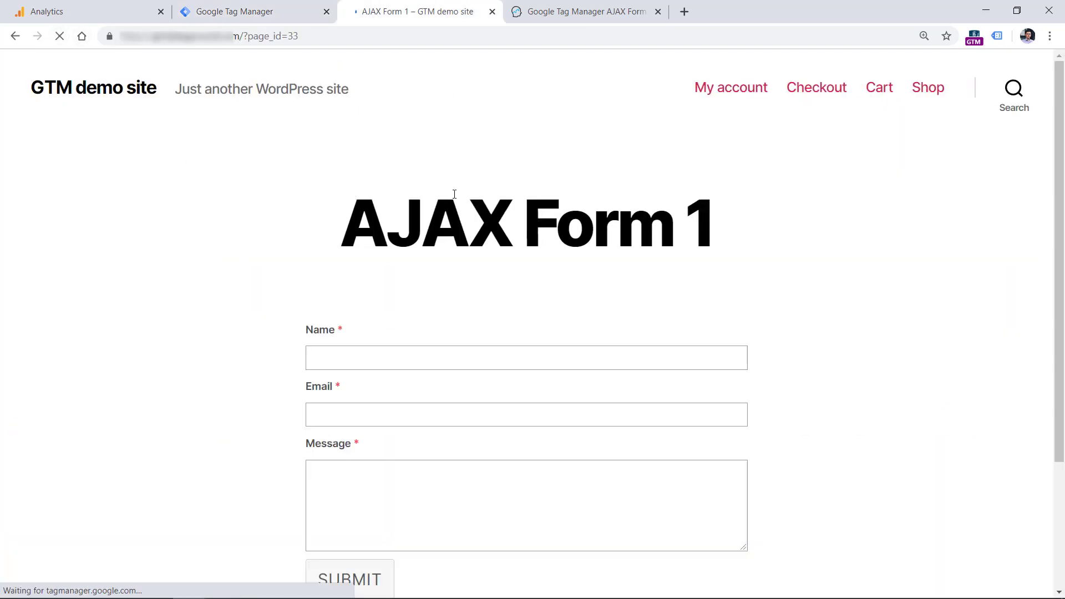
# Step: Fill in the reloaded form with a placeholder name, a test email and the message "asdsad", and submit it
pyautogui.scroll(-3, 422, 191)
pyautogui.click(362, 187)
pyautogui.write('asdasd')
pyautogui.click(364, 244)
pyautogui.write('asdasd@asd.com')
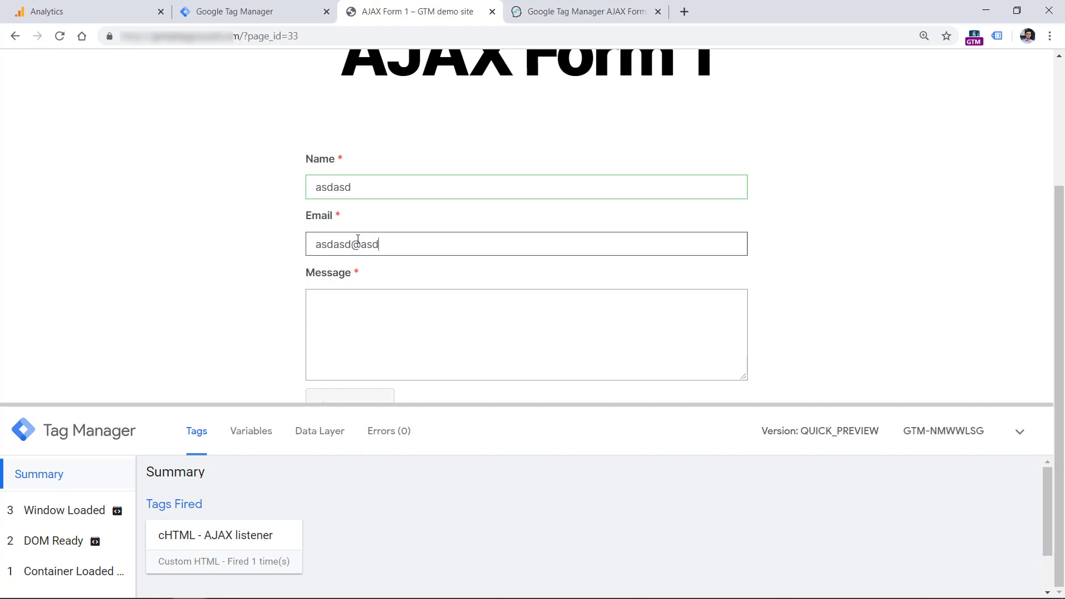
pyautogui.press('Tab')
pyautogui.write('asdsad')
pyautogui.moveTo(1057, 223); pyautogui.dragTo(1058, 242)
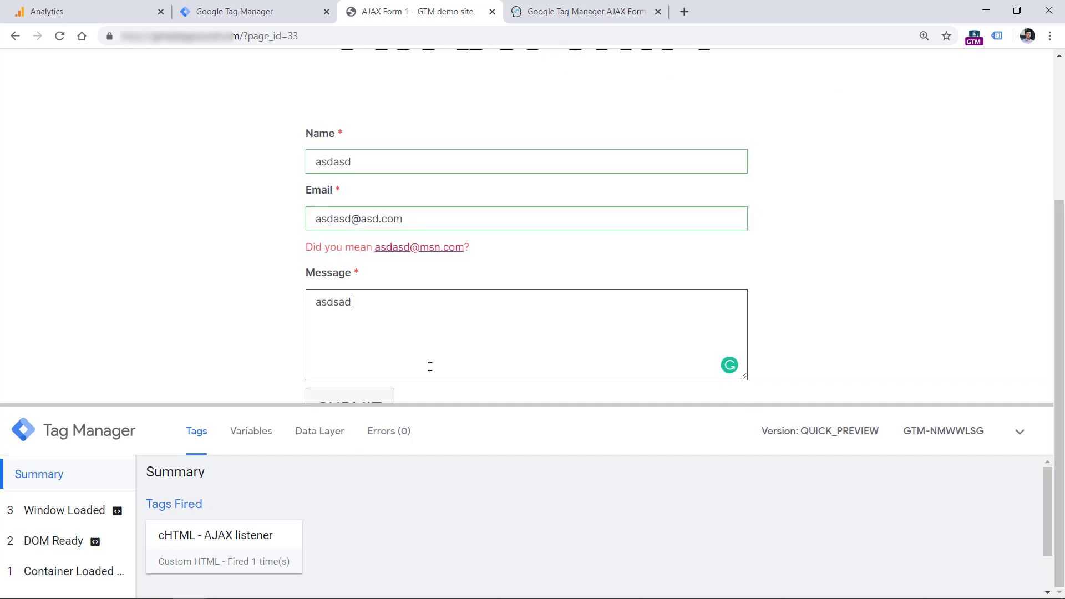
pyautogui.click(370, 415)
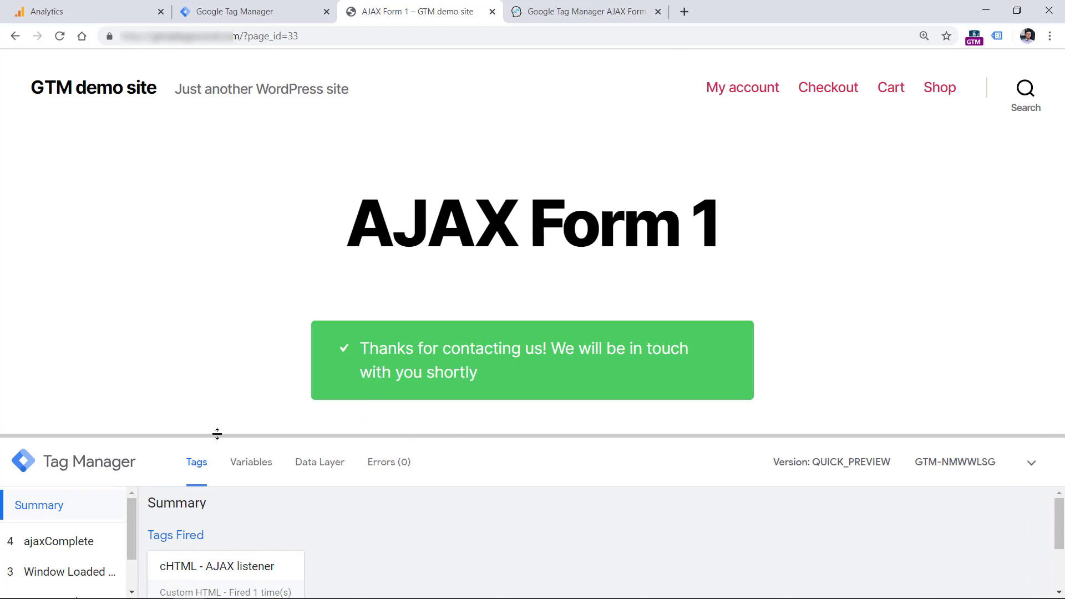
# Step: Examine the data layer contents of the ajaxComplete event in the enlarged preview pane, down to the response data
pyautogui.moveTo(216, 435); pyautogui.dragTo(237, 276)
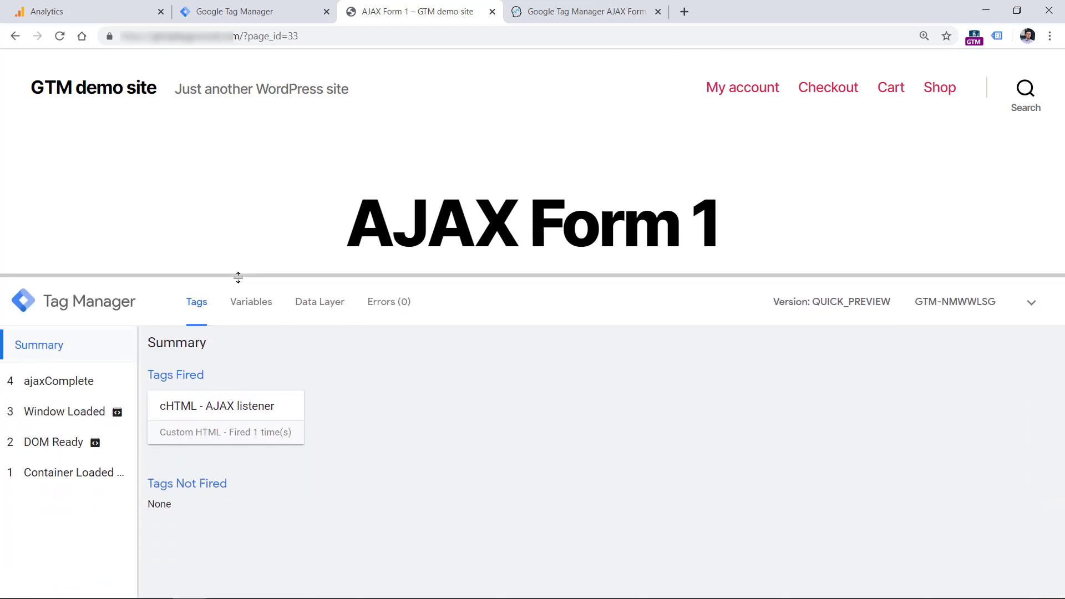
pyautogui.click(56, 386)
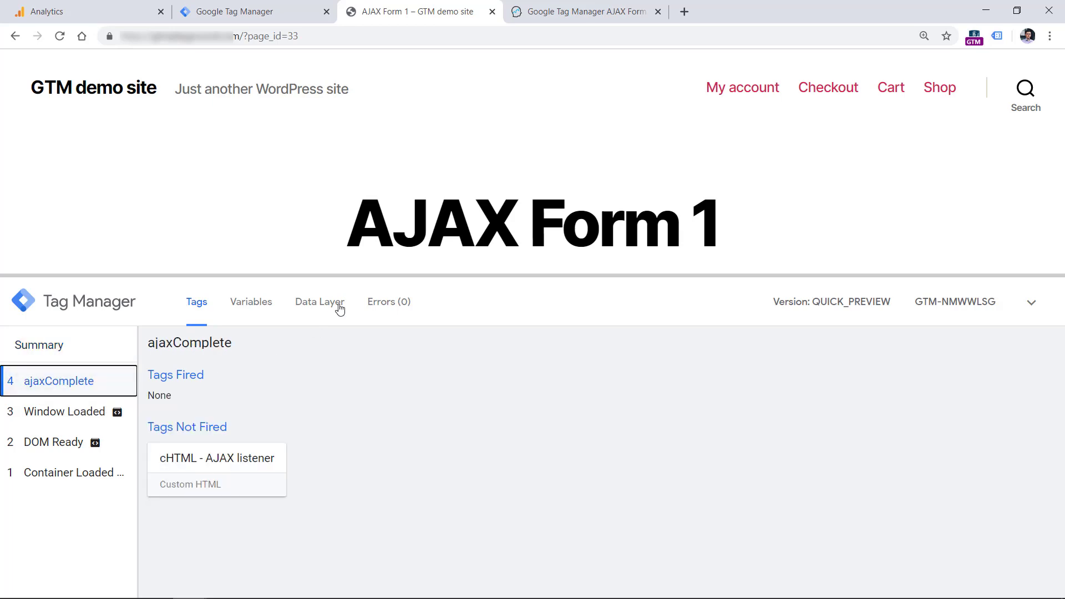
pyautogui.click(340, 309)
pyautogui.moveTo(299, 278); pyautogui.dragTo(299, 146)
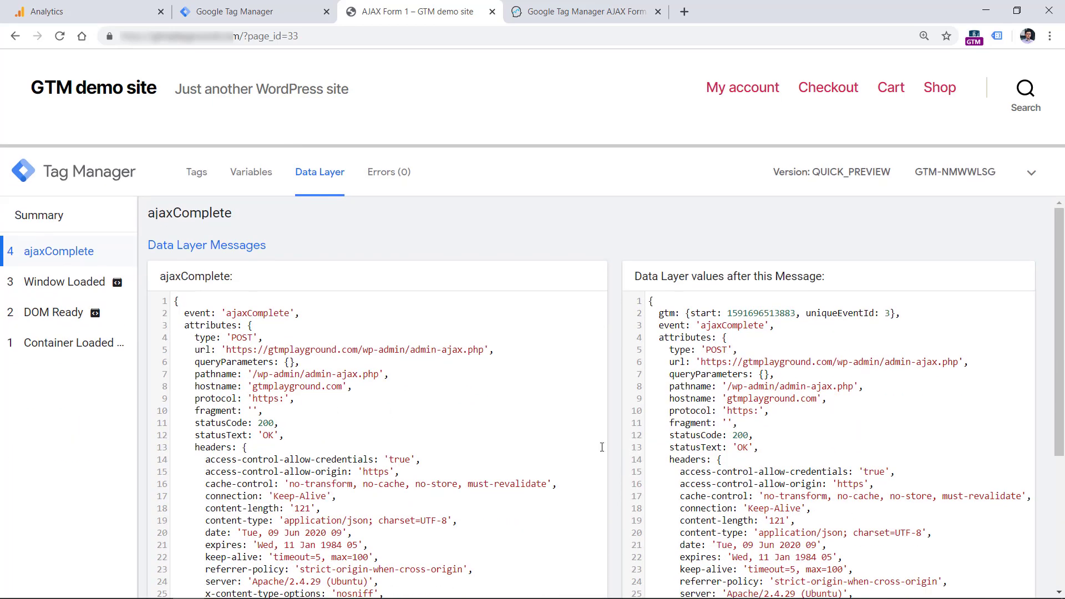
pyautogui.scroll(-4, 422, 234)
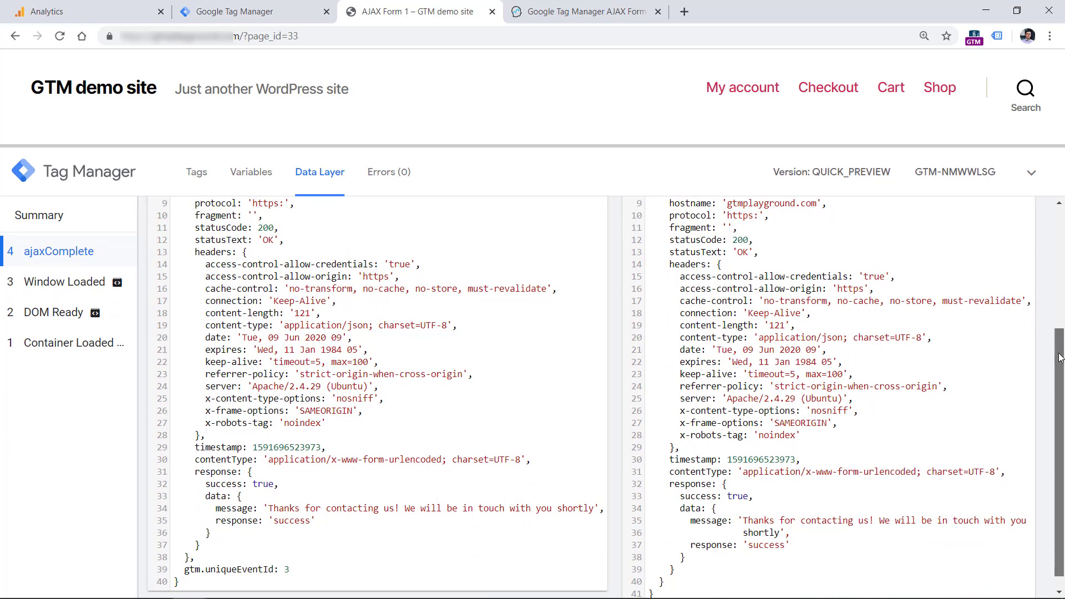
pyautogui.scroll(-1, 529, 409)
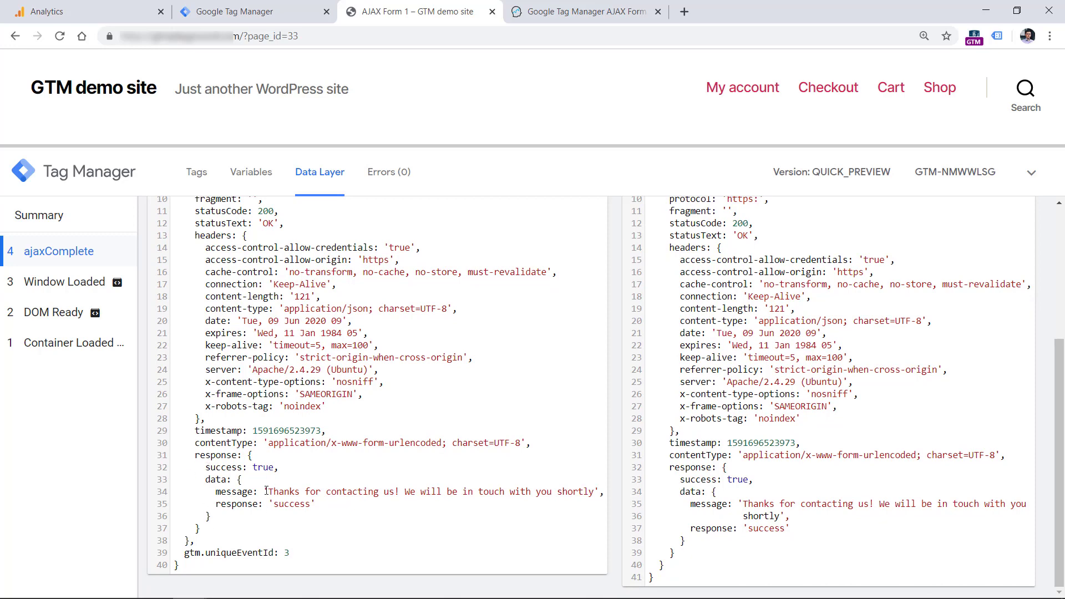
# Step: Examine the message key and its thank-you text in the response data of the ajaxComplete event
pyautogui.hotkey('ctrl', '+')
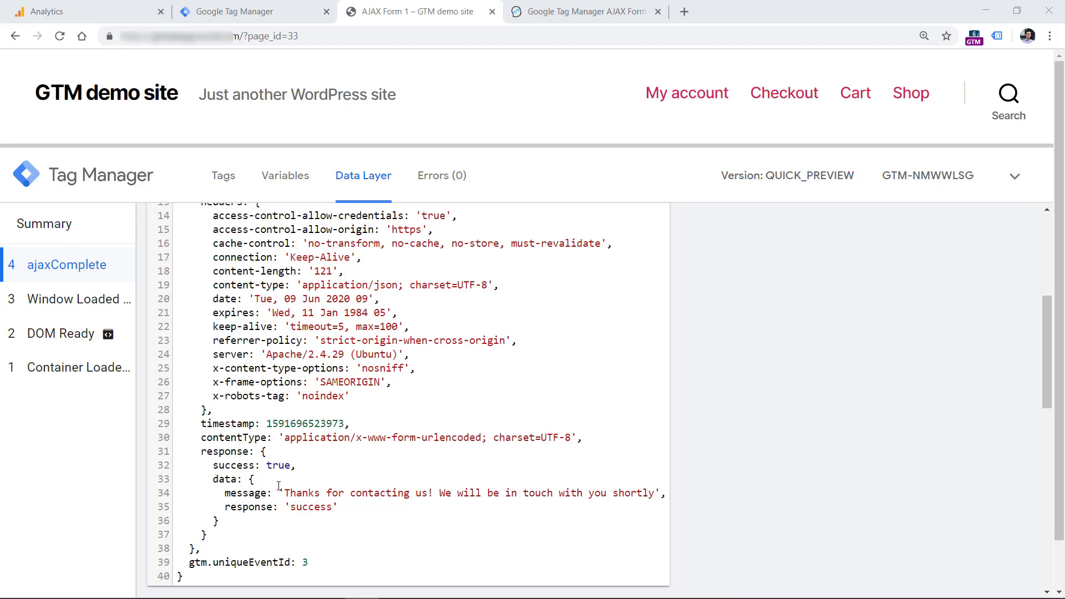
pyautogui.scroll(-1, 279, 487)
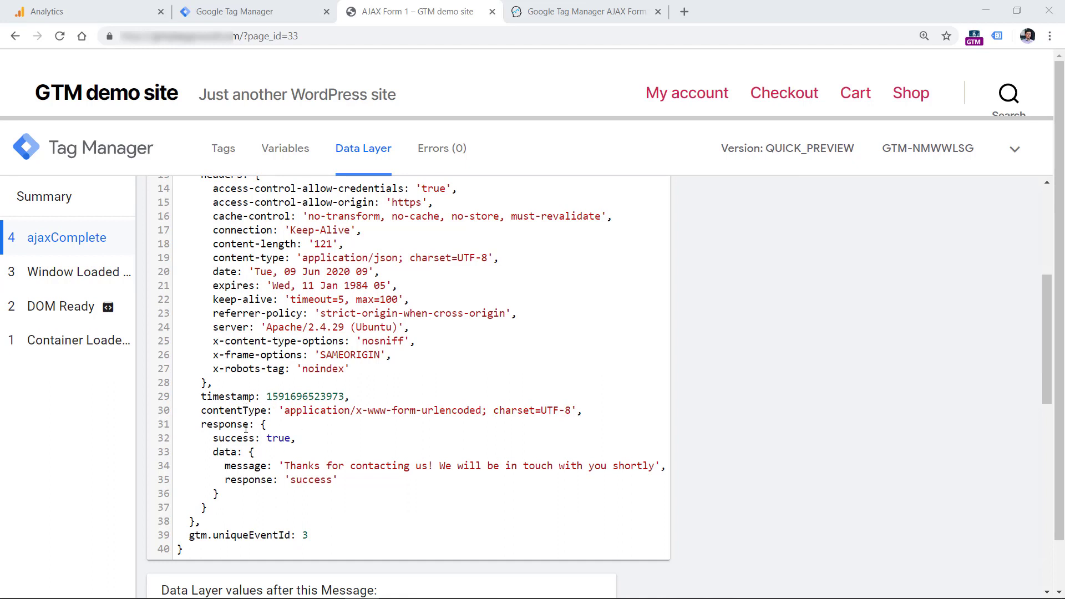
pyautogui.doubleClick(245, 466)
pyautogui.click(289, 466)
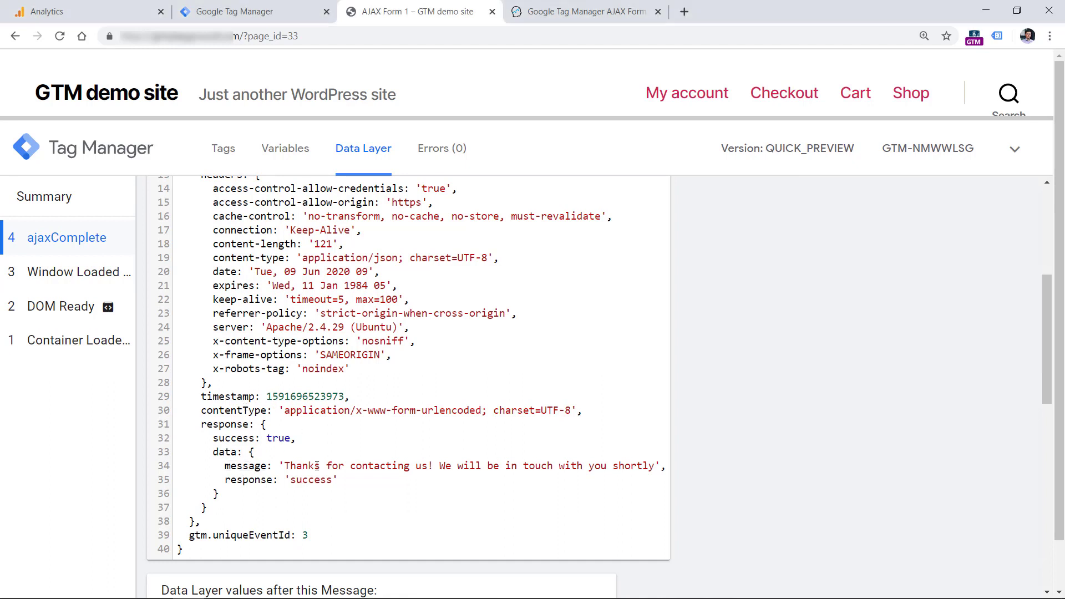
pyautogui.moveTo(284, 466); pyautogui.dragTo(656, 467)
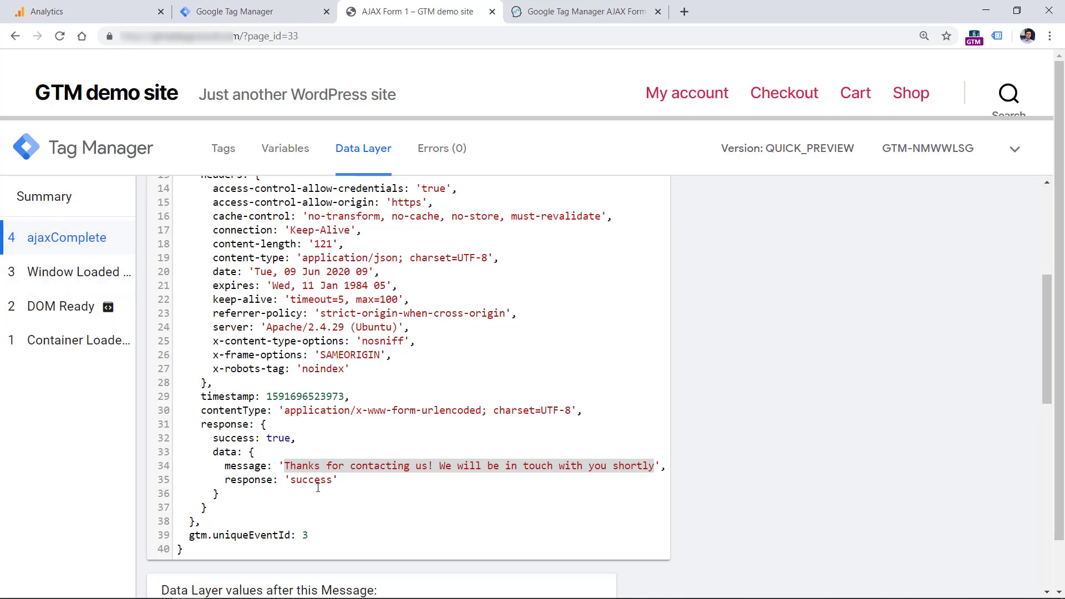
pyautogui.click(296, 470)
pyautogui.moveTo(286, 468); pyautogui.dragTo(655, 468)
pyautogui.doubleClick(244, 468)
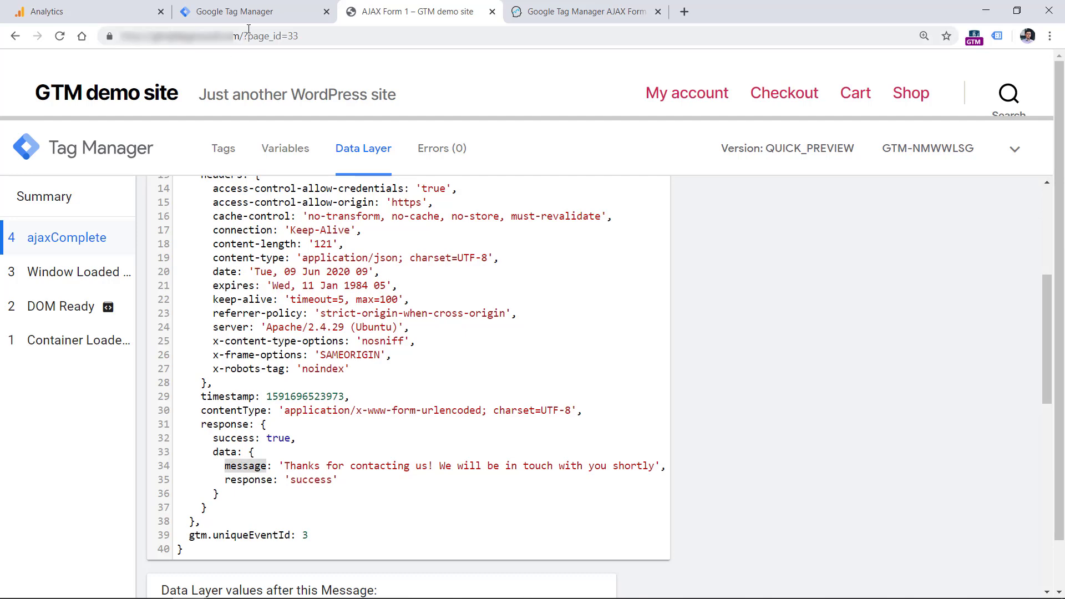
# Step: Create a new user-defined variable in the Tag Manager workspace with the type Data Layer Variable
pyautogui.click(255, 14)
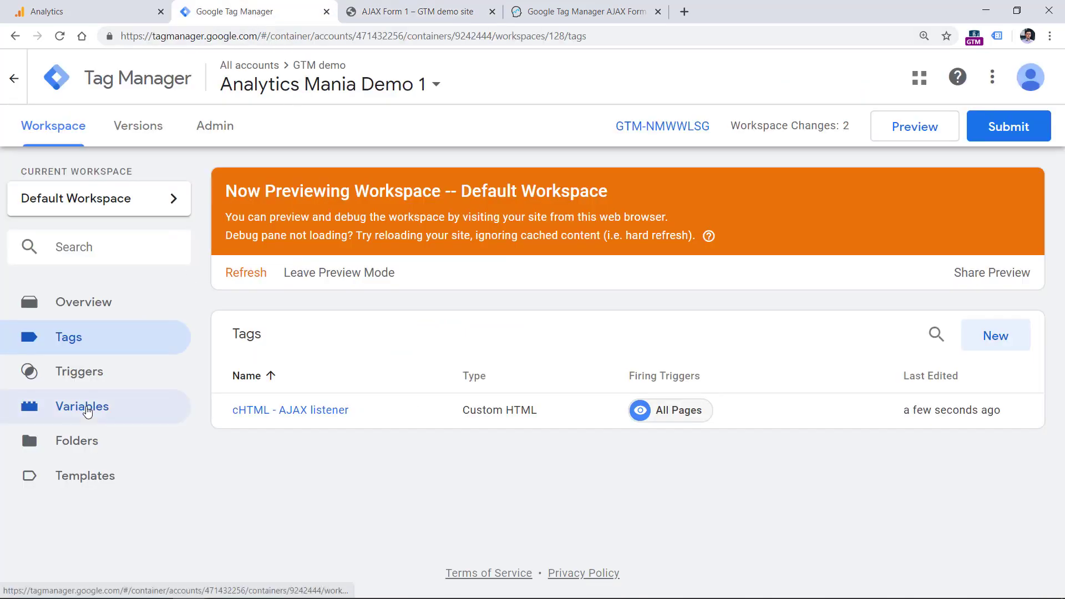
pyautogui.click(84, 408)
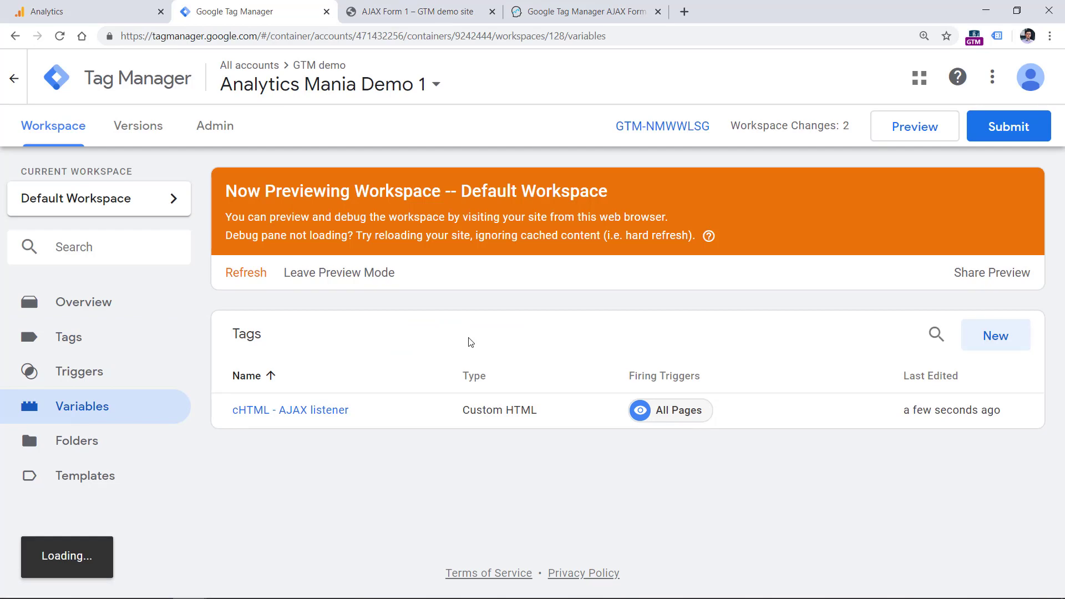
pyautogui.scroll(-5, 471, 342)
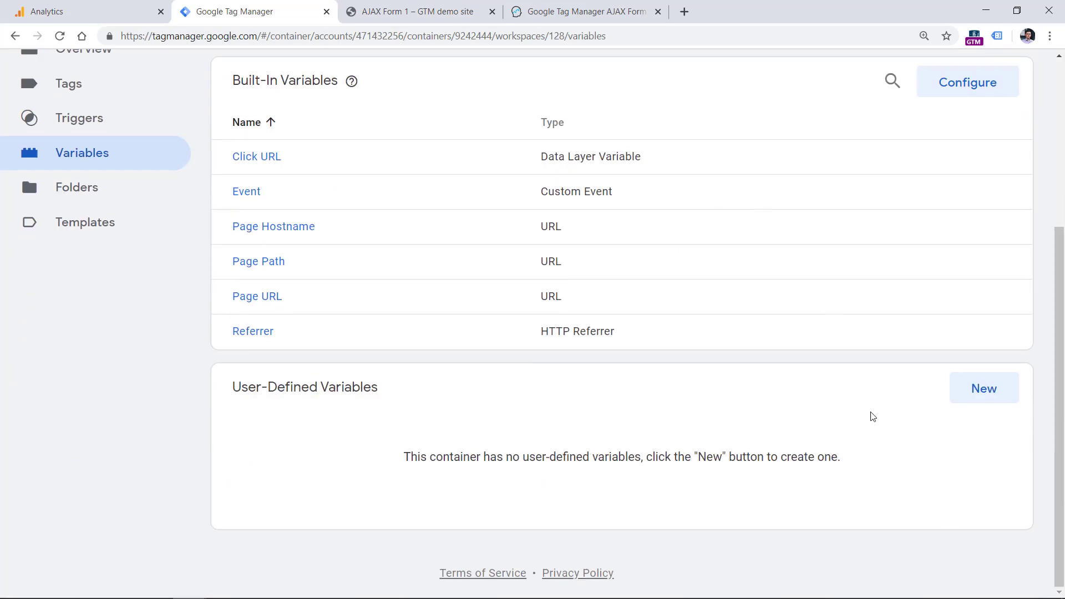
pyautogui.click(971, 395)
pyautogui.click(332, 246)
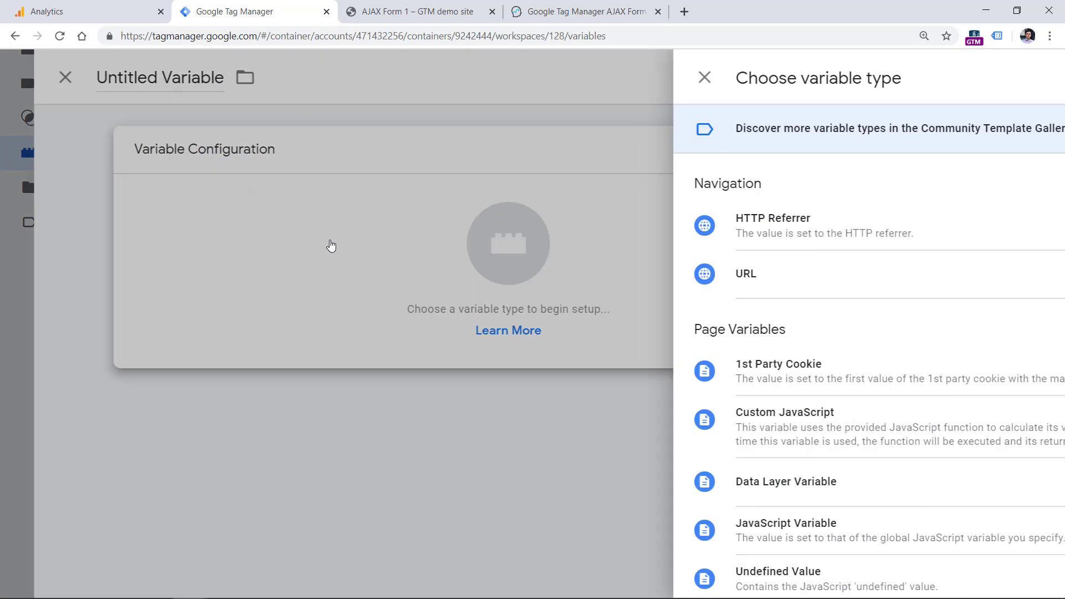
pyautogui.scroll(-4, 661, 191)
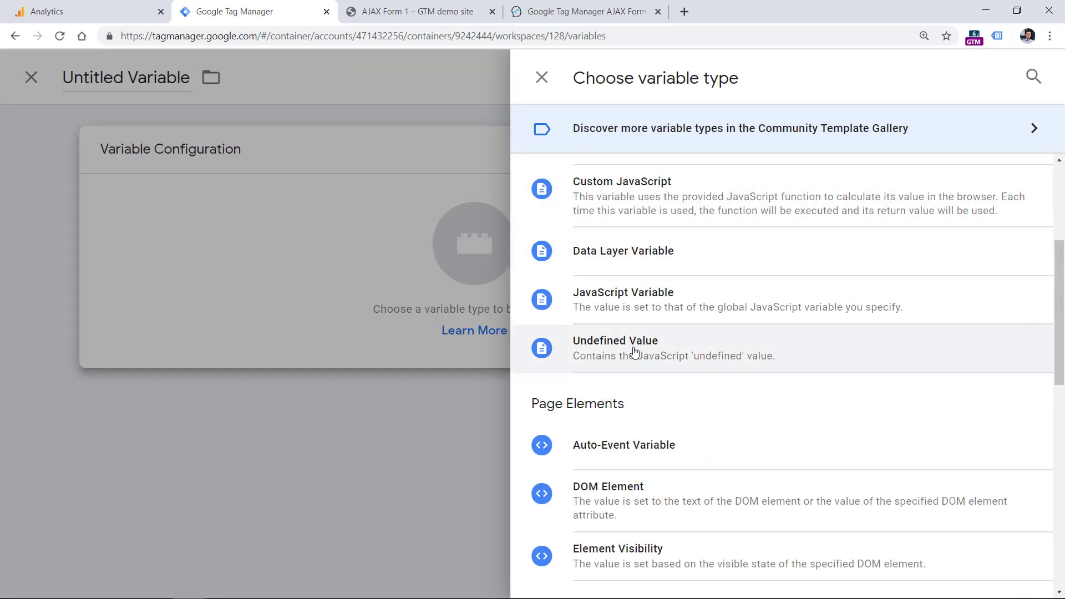
pyautogui.click(633, 272)
pyautogui.click(319, 320)
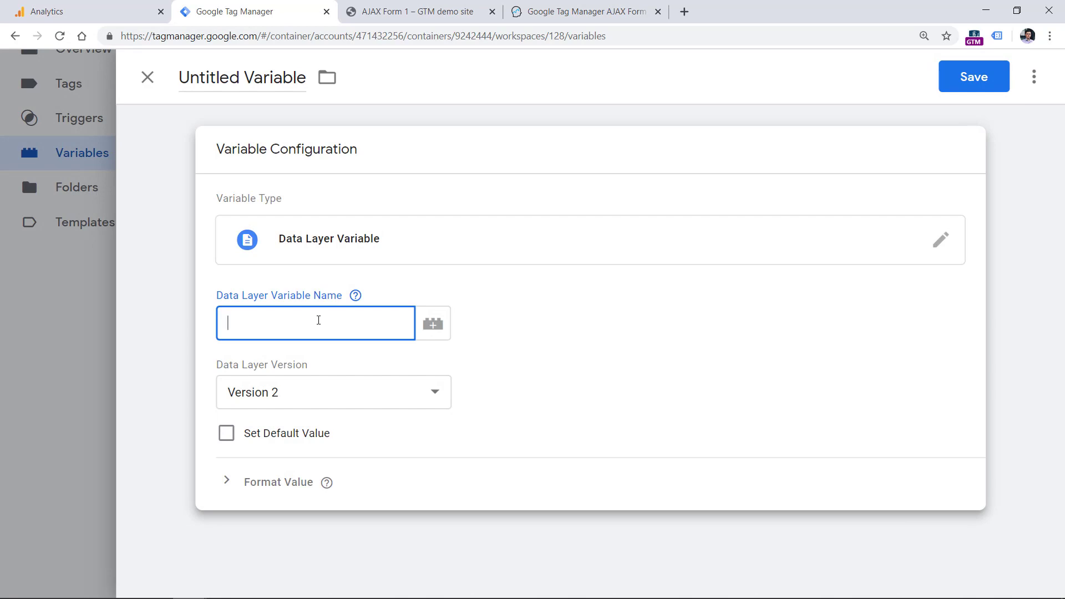
# Step: Examine the attributes object of the ajaxComplete message on the AJAX Form 1 page, from its opening brace through its nested contents
pyautogui.click(436, 7)
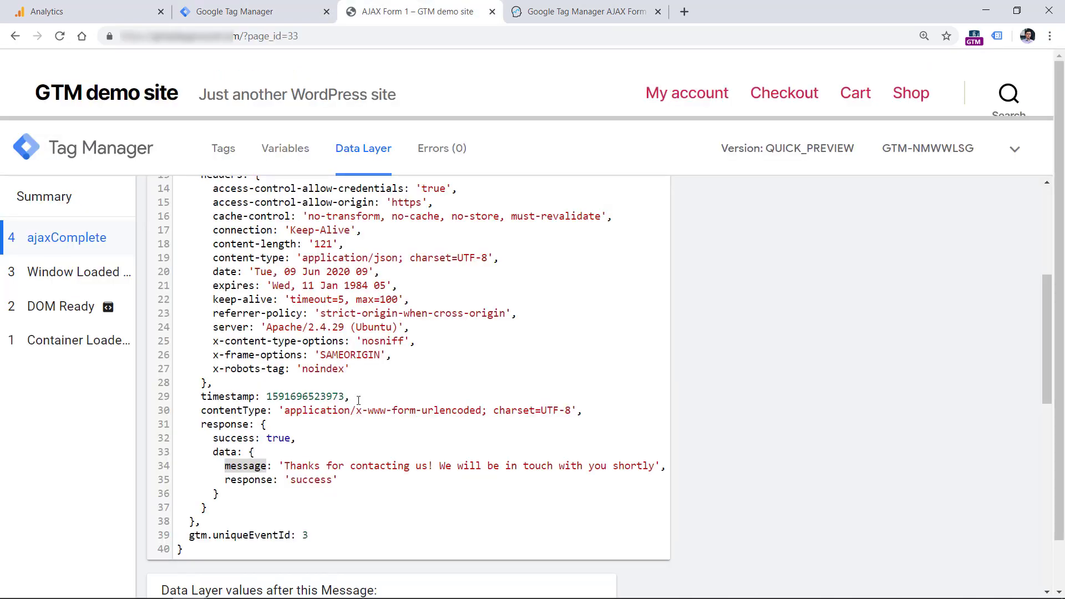
pyautogui.click(258, 469)
pyautogui.scroll(4, 341, 341)
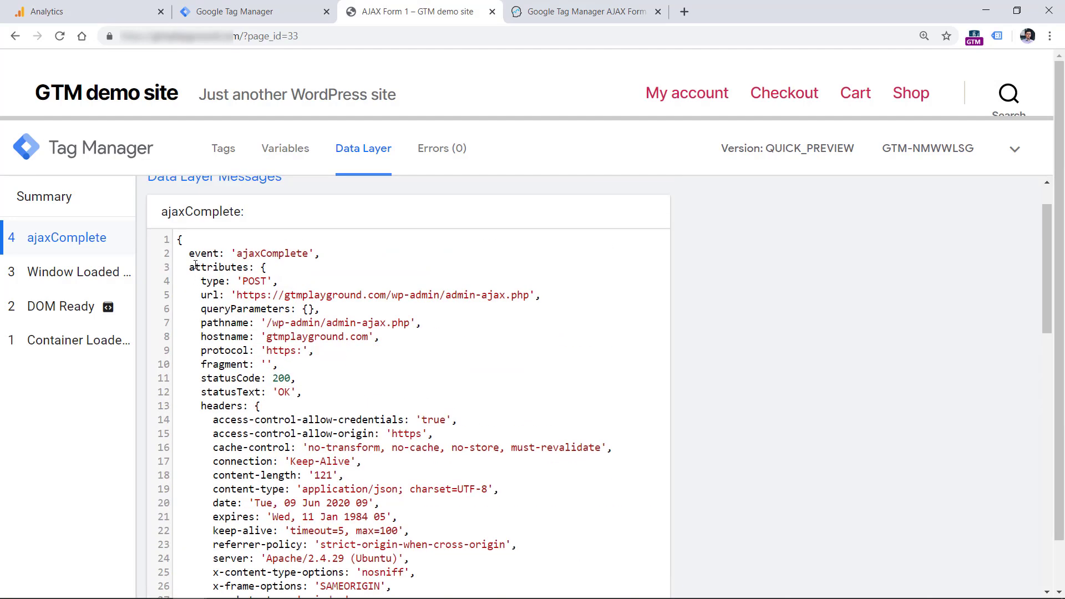
pyautogui.doubleClick(222, 267)
pyautogui.click(222, 268)
pyautogui.moveTo(261, 268); pyautogui.dragTo(252, 555)
pyautogui.scroll(10, 252, 477)
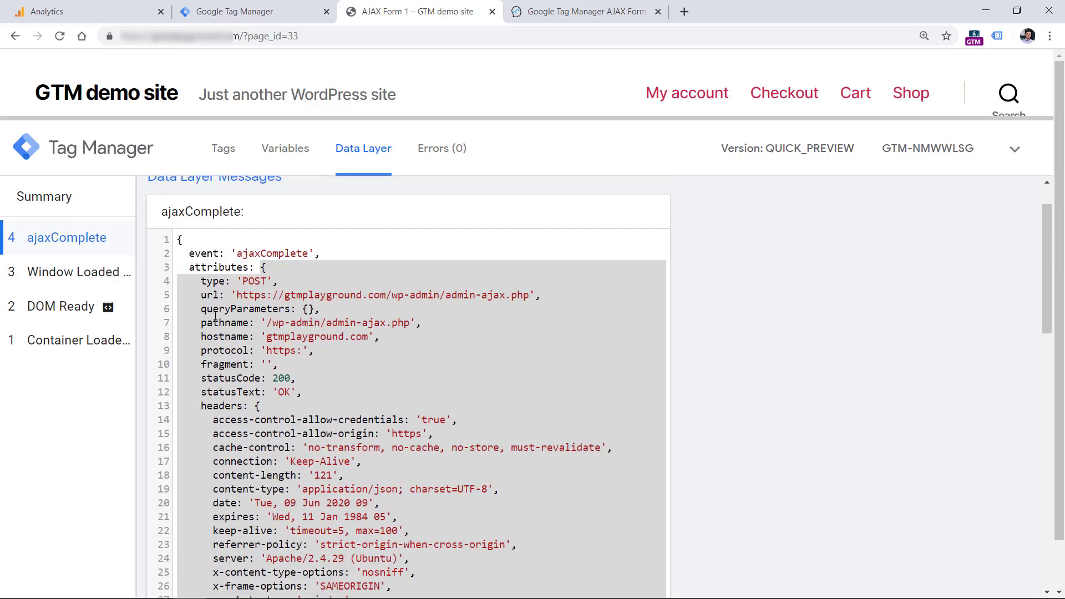
pyautogui.scroll(-4, 203, 309)
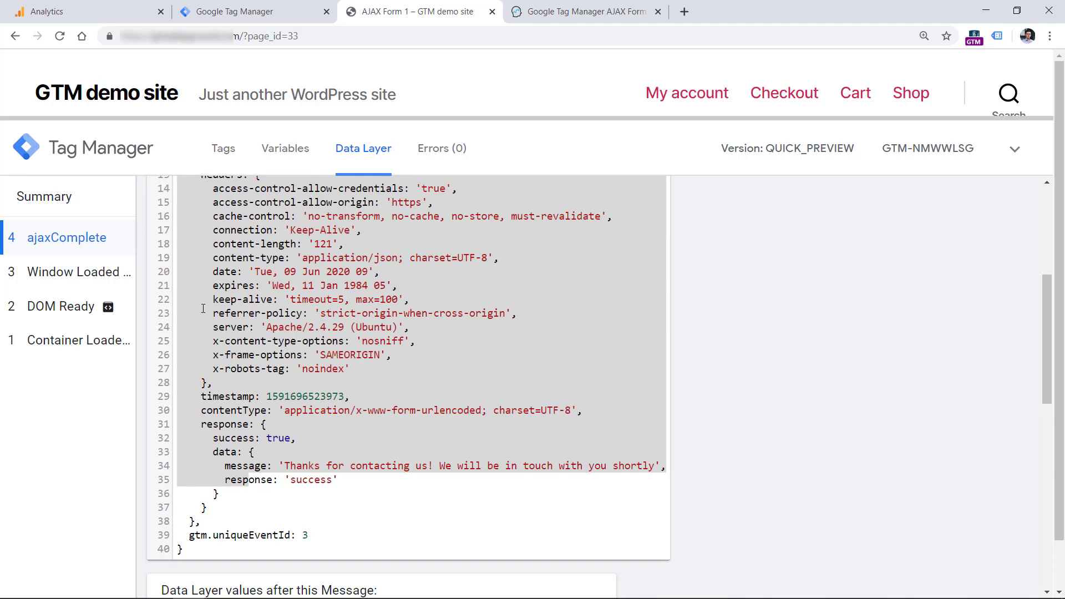
# Step: Trace the nesting of the thank-you text in the ajaxComplete message through attributes, response, data and message
pyautogui.doubleClick(209, 425)
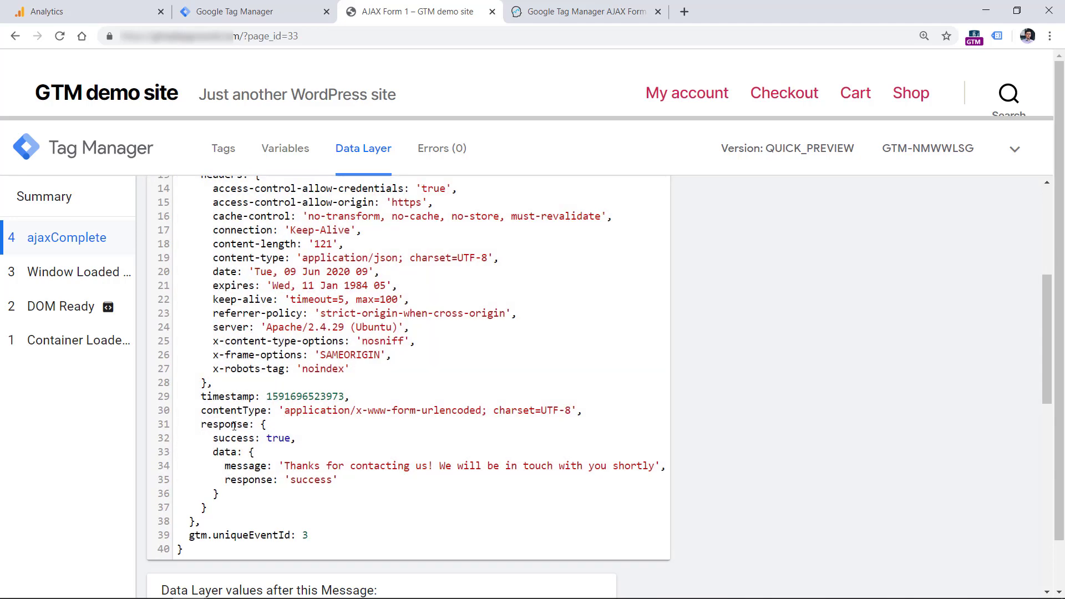
pyautogui.moveTo(264, 425); pyautogui.dragTo(254, 502)
pyautogui.click(254, 502)
pyautogui.doubleClick(225, 453)
pyautogui.doubleClick(248, 467)
pyautogui.scroll(5, 249, 468)
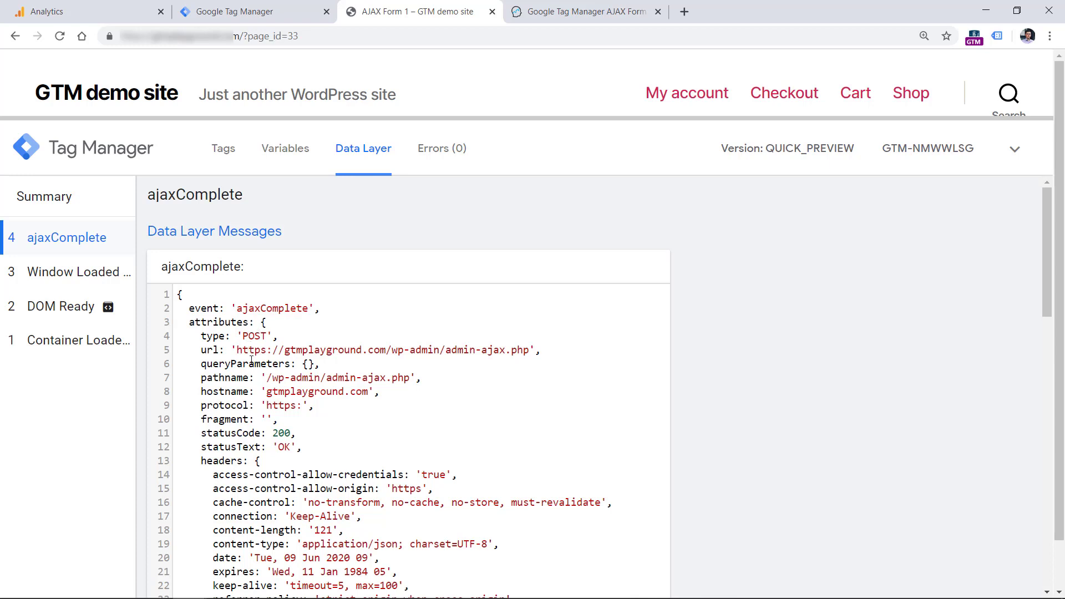
pyautogui.doubleClick(217, 323)
pyautogui.scroll(-2, 1042, 265)
pyautogui.scroll(-4, 1041, 261)
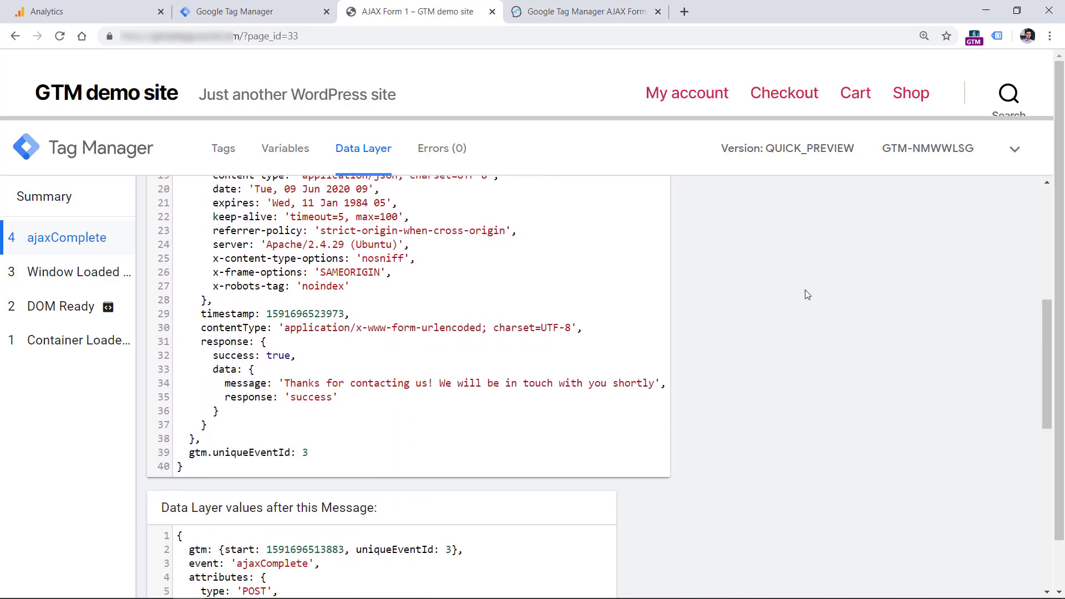
pyautogui.doubleClick(227, 343)
pyautogui.doubleClick(224, 370)
pyautogui.doubleClick(244, 384)
# Step: Set the new variable's Data Layer Variable Name to "attributes.response.data.message"
pyautogui.hotkey('ctrl', 'shift', 'Tab')
pyautogui.click(274, 333)
pyautogui.write('attributes.response.data.message')
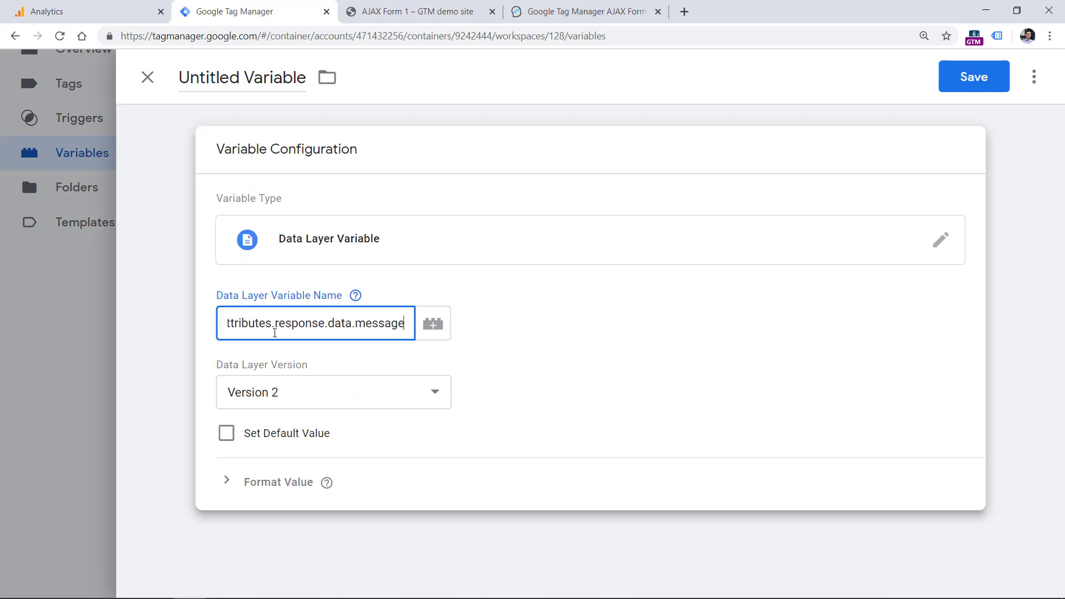
pyautogui.moveTo(274, 333); pyautogui.dragTo(403, 316)
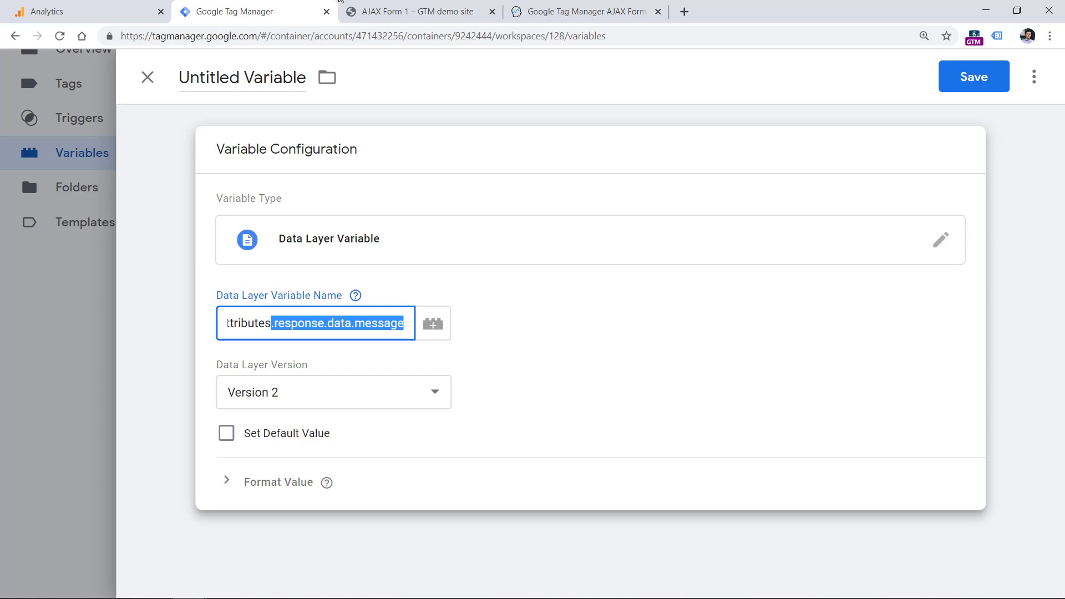
# Step: Compare the entered variable path with the attributes, response, data and message keys in the ajaxComplete preview
pyautogui.hotkey('ctrl', 'Tab')
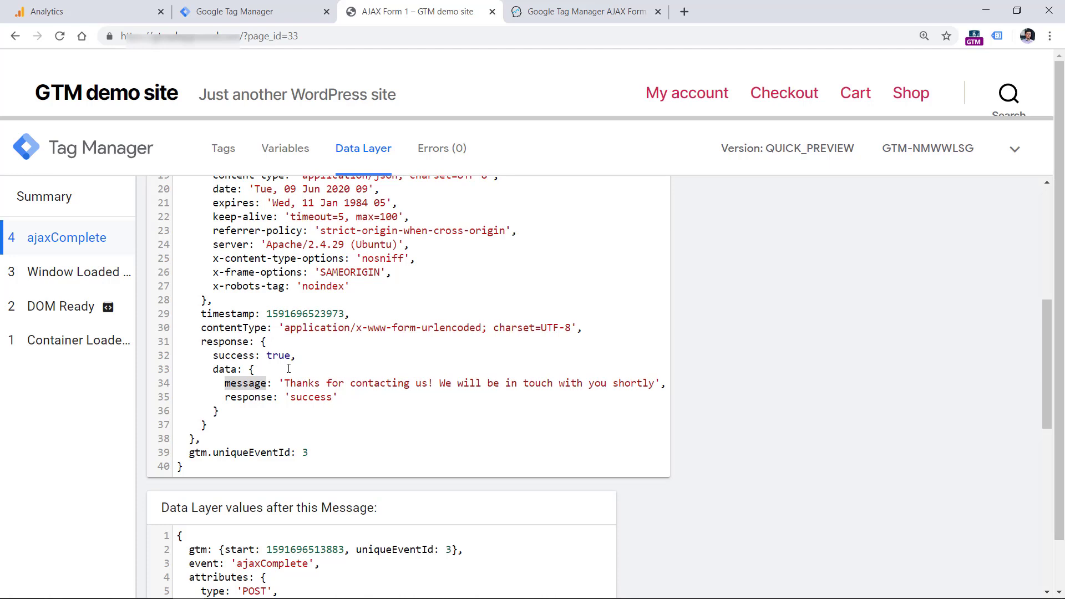
pyautogui.scroll(-1, 289, 369)
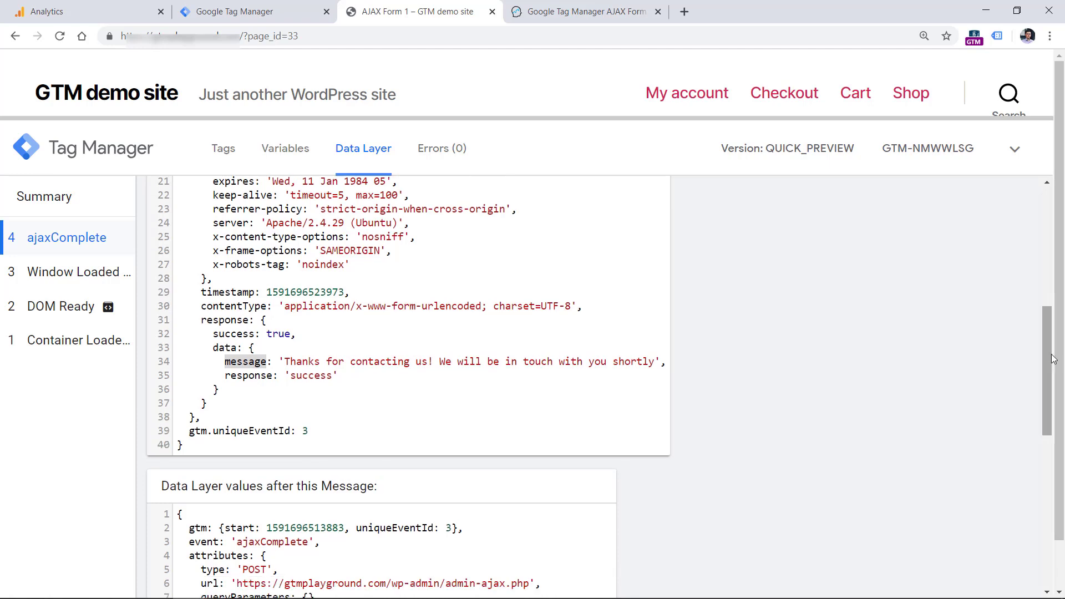
pyautogui.moveTo(1045, 339); pyautogui.dragTo(1043, 225)
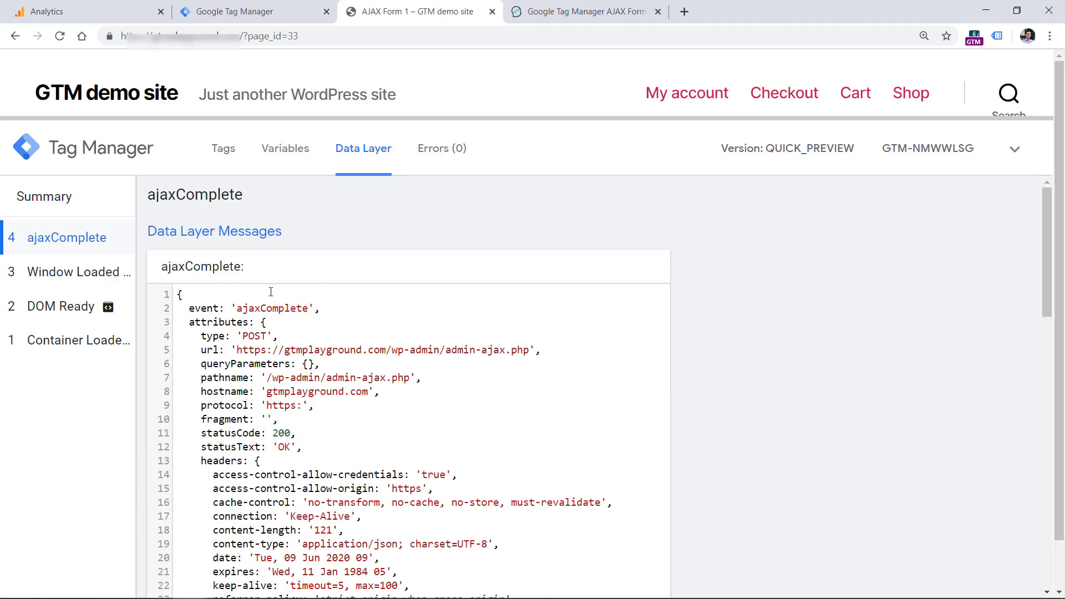
pyautogui.doubleClick(224, 321)
pyautogui.moveTo(1047, 217); pyautogui.dragTo(1047, 322)
pyautogui.doubleClick(224, 365)
pyautogui.doubleClick(224, 392)
pyautogui.doubleClick(244, 407)
# Step: Name the variable "dlv - attributes.response.data.message", reusing its data layer path, and save it
pyautogui.click(233, 11)
pyautogui.click(326, 323)
pyautogui.hotkey('ctrl', 'a')
pyautogui.hotkey('ctrl', 'c')
pyautogui.click(237, 82)
pyautogui.write('dlv -')
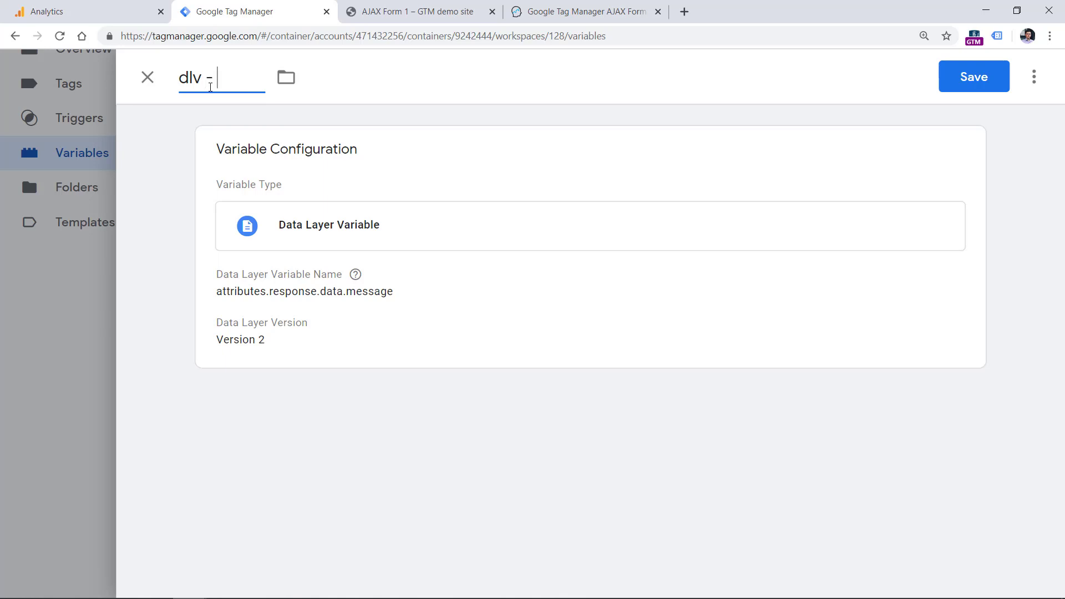
pyautogui.hotkey('ctrl', 'v')
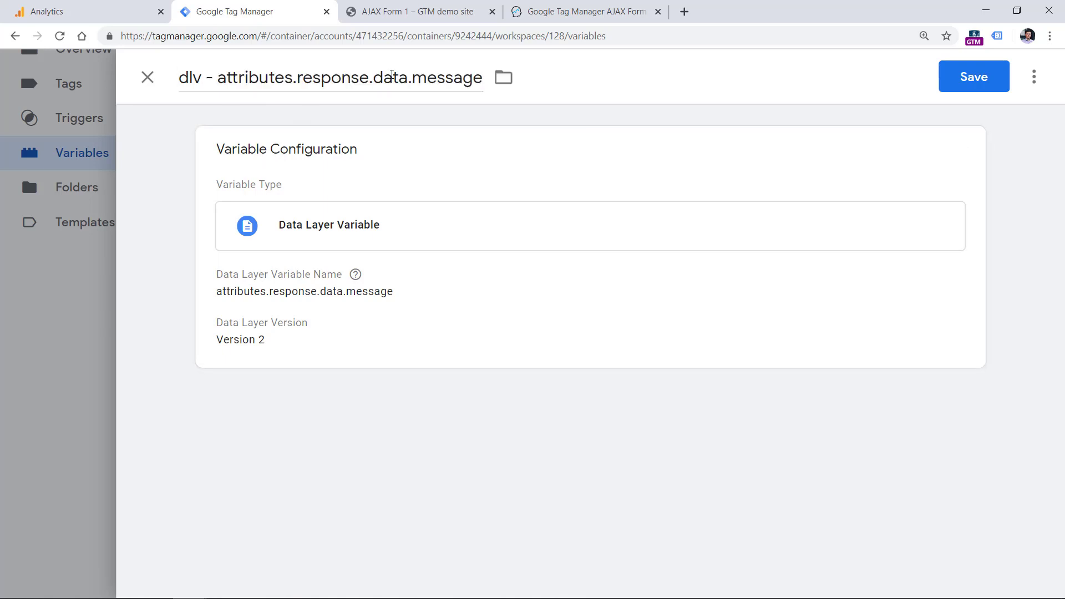
pyautogui.click(341, 356)
pyautogui.moveTo(233, 323); pyautogui.dragTo(405, 321)
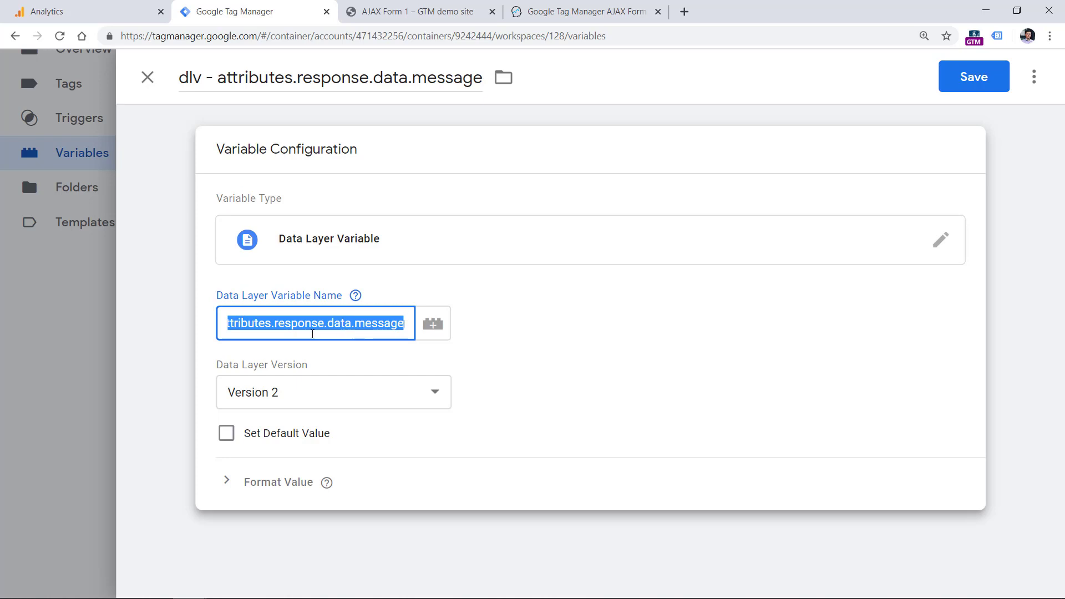
pyautogui.click(972, 78)
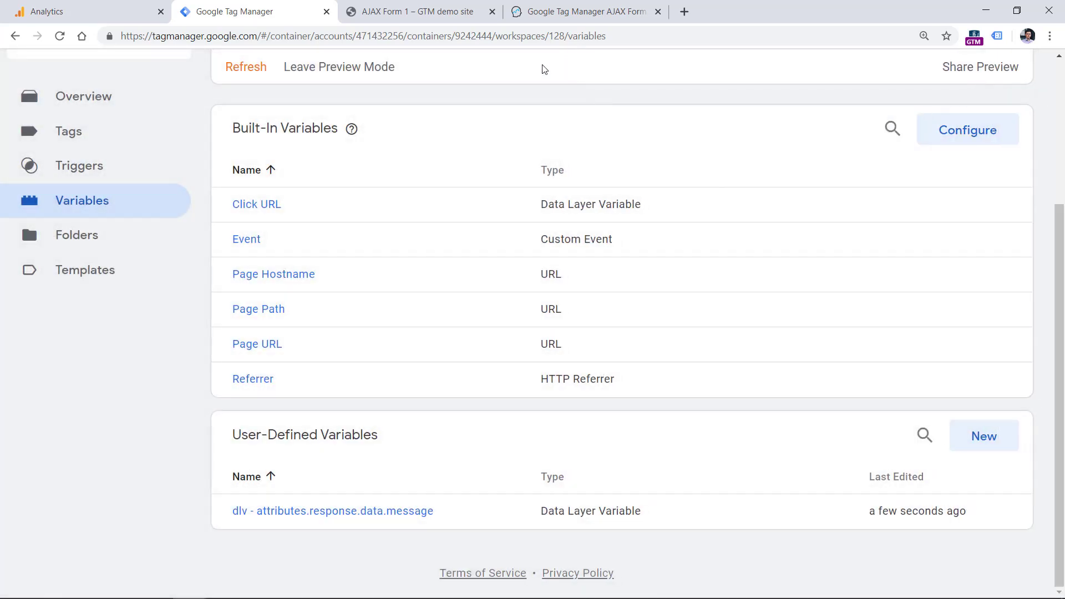
# Step: Create a new Custom Event trigger in the Tag Manager workspace with the event name "ajaxComplete"
pyautogui.click(419, 11)
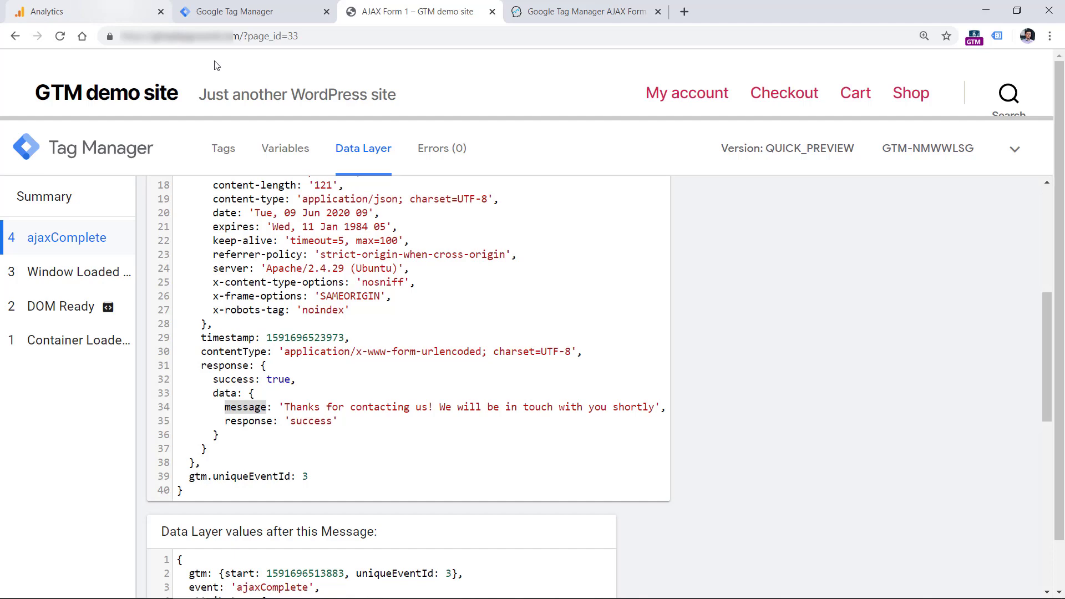
pyautogui.click(255, 11)
pyautogui.click(102, 168)
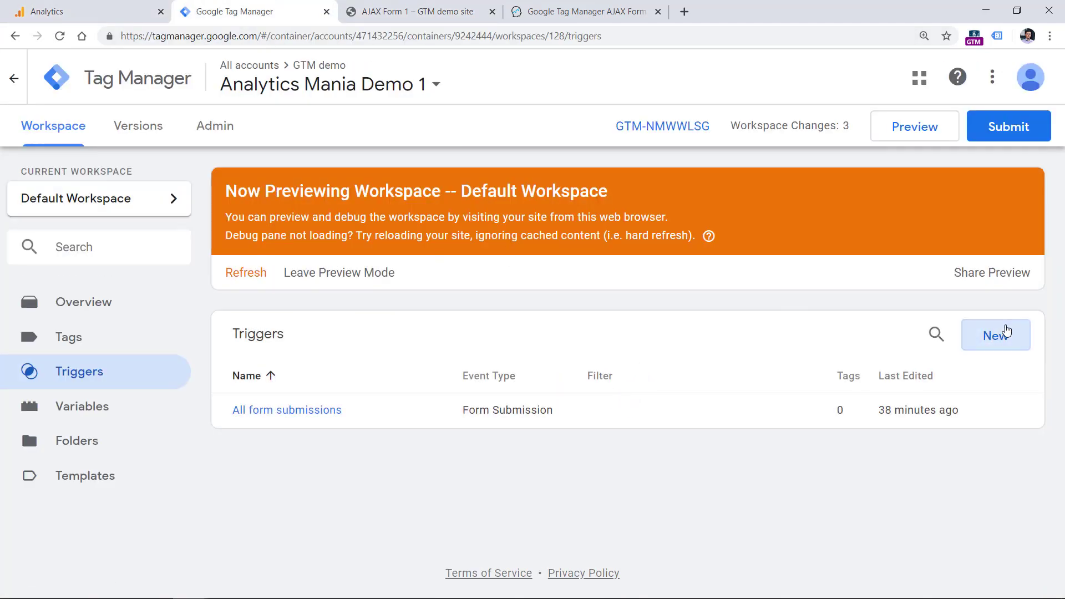
pyautogui.click(1002, 335)
pyautogui.click(376, 241)
pyautogui.scroll(-4, 754, 228)
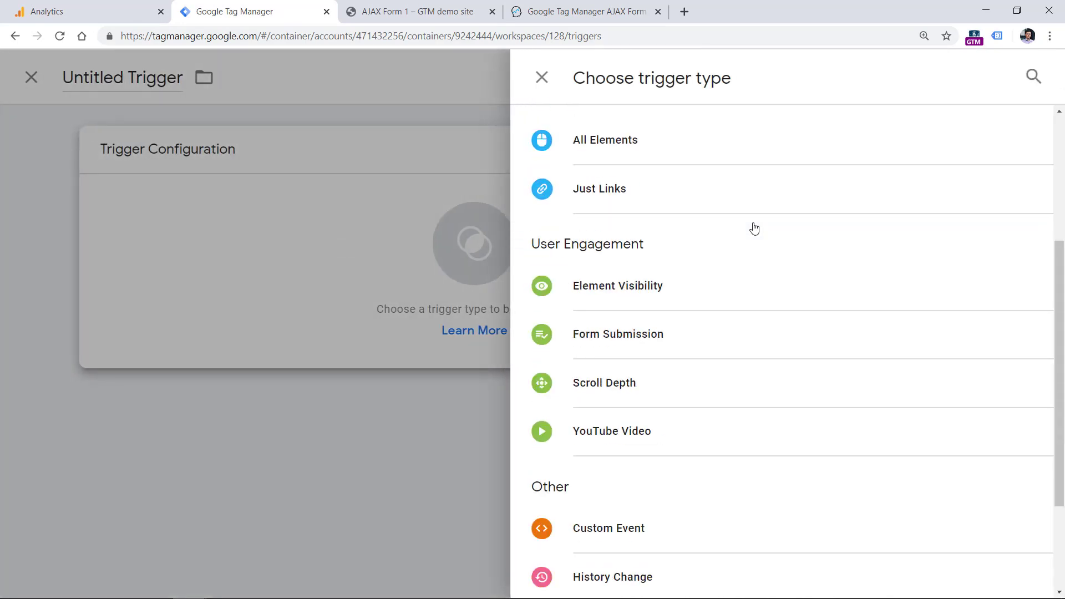
pyautogui.click(618, 530)
pyautogui.click(339, 330)
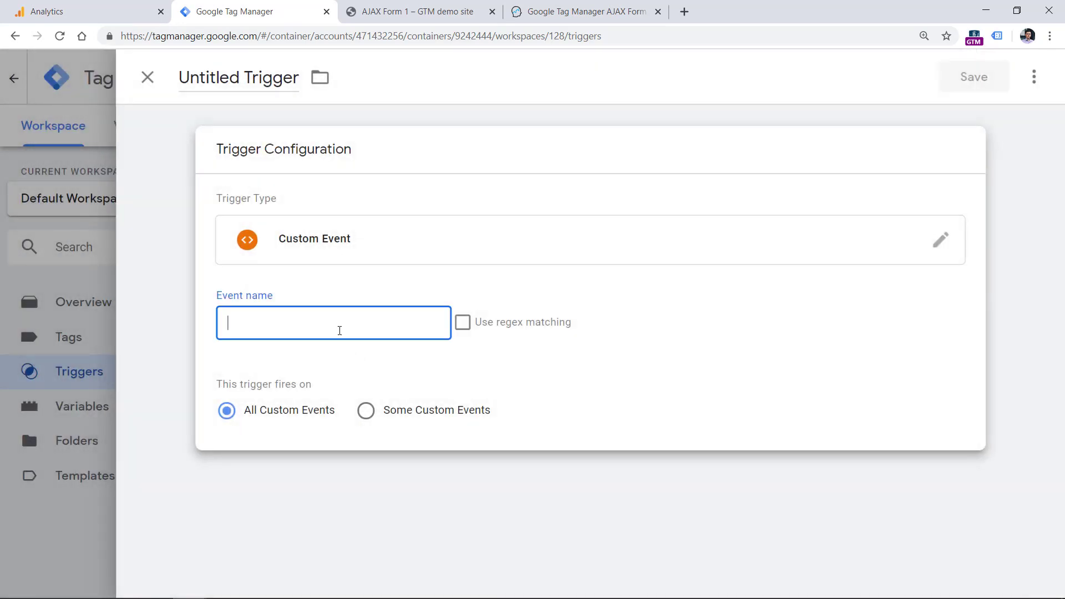
pyautogui.write('ajaxComplete')
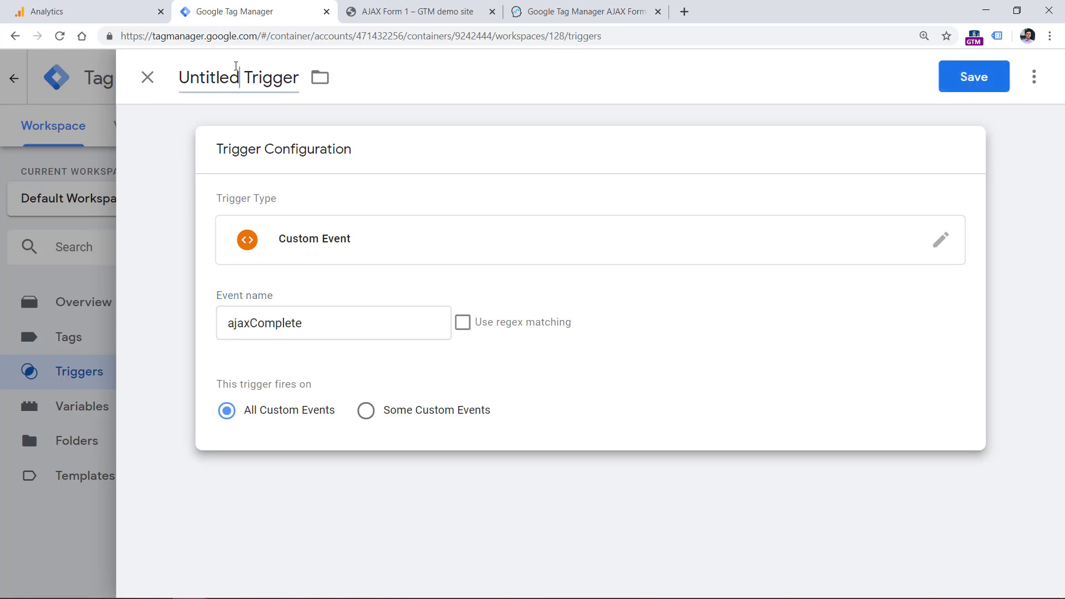
# Step: Name the trigger "custom - ajaxComplete", save it and return to the AJAX Form 1 page
pyautogui.click(242, 70)
pyautogui.write('custom -')
pyautogui.write('ajaxComplete')
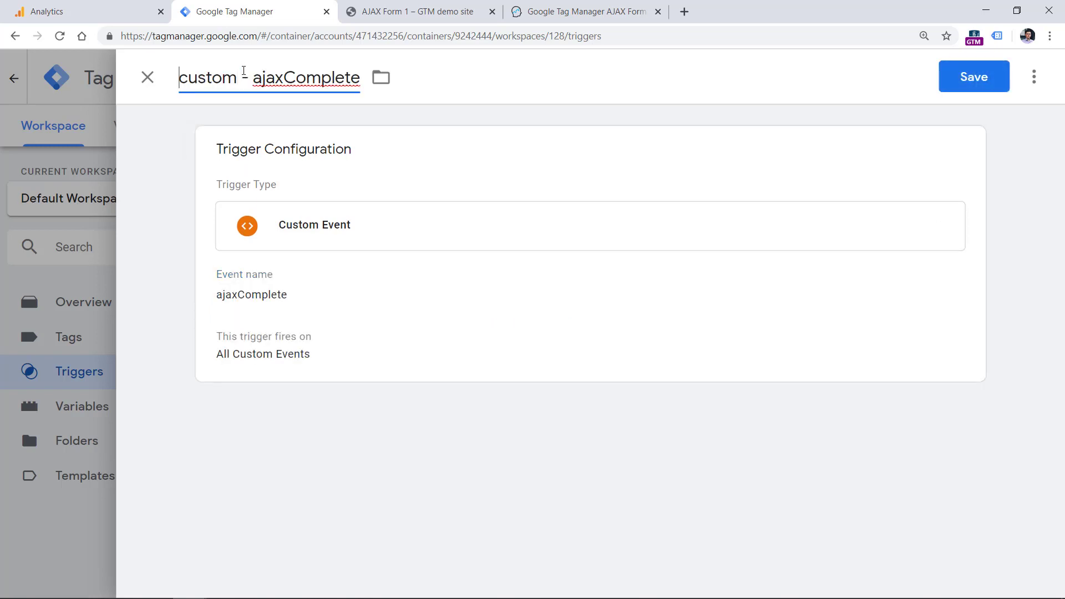
pyautogui.click(968, 78)
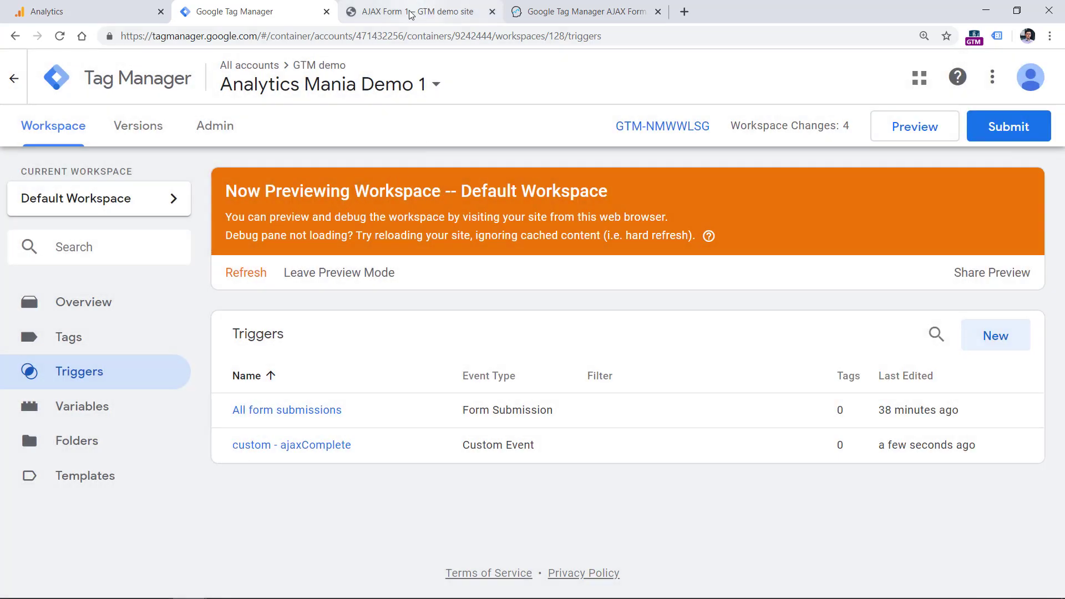
pyautogui.click(413, 13)
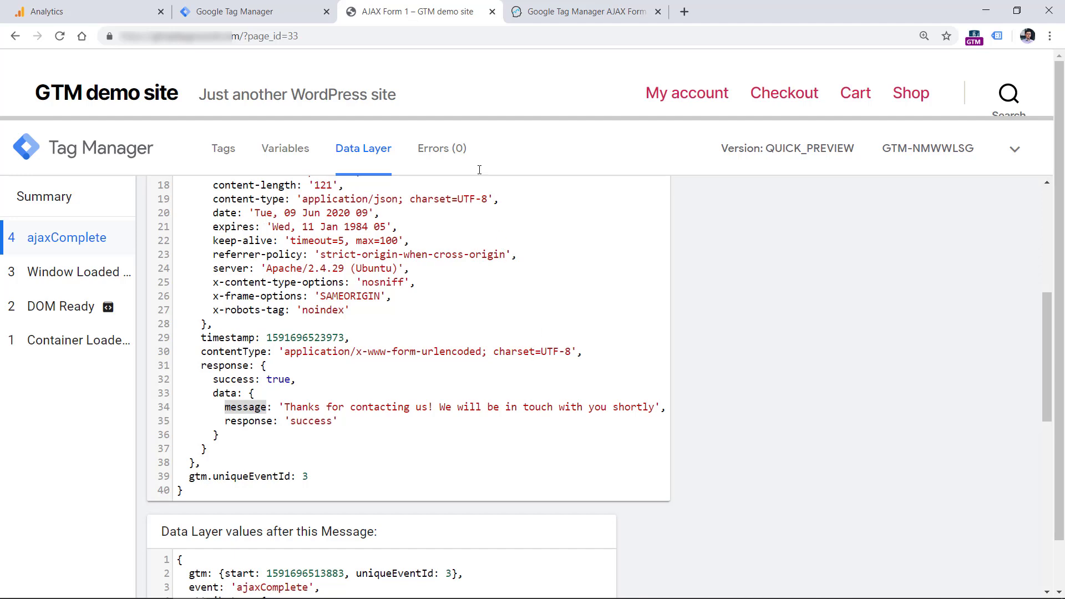
# Step: Copy the message text "Thanks for contacting us! We will be in touch with you shortly" from the ajaxComplete data layer and return to Tag Manager
pyautogui.moveTo(710, 119); pyautogui.dragTo(443, 189)
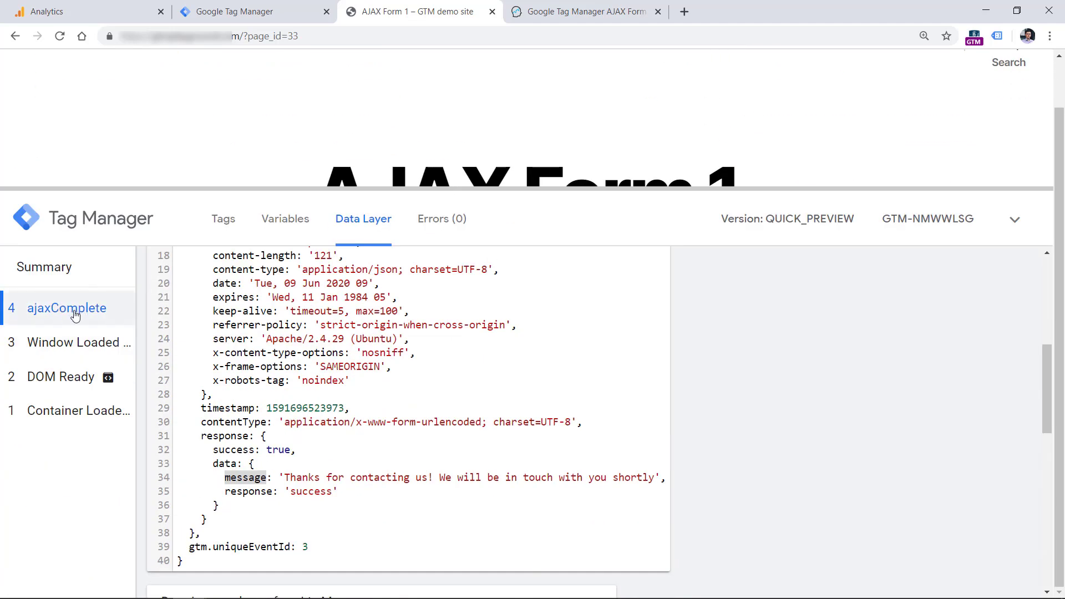
pyautogui.moveTo(285, 477); pyautogui.dragTo(657, 477)
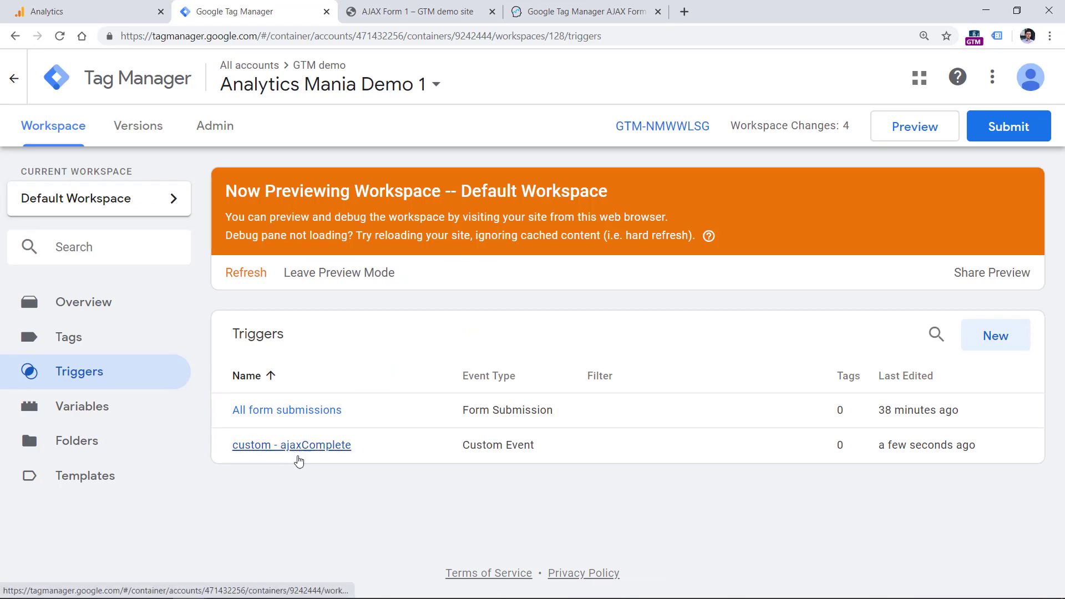
pyautogui.click(416, 11)
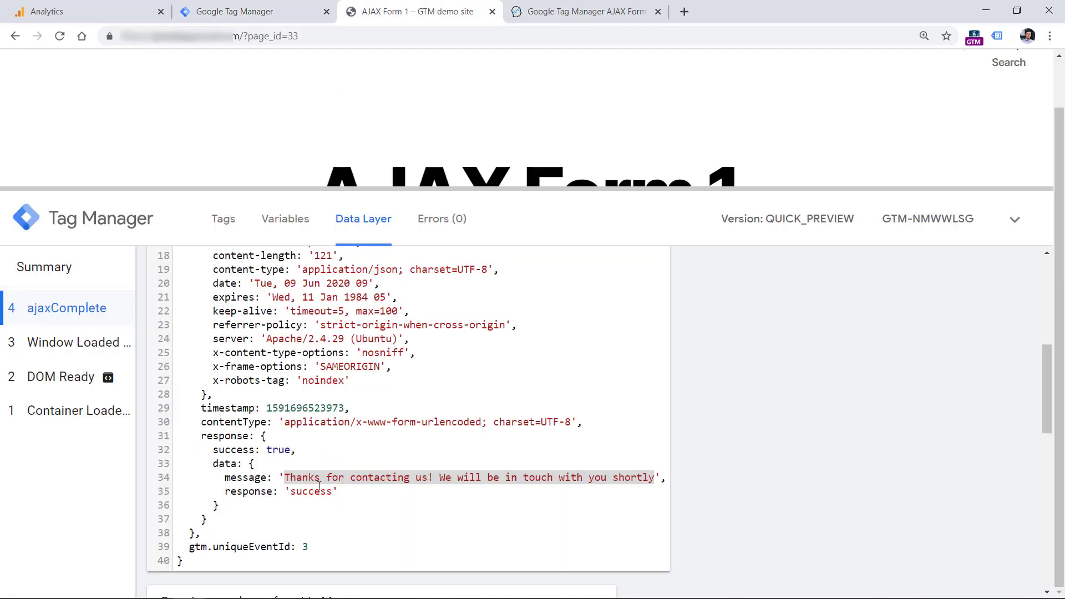
pyautogui.moveTo(285, 477); pyautogui.dragTo(655, 478)
pyautogui.hotkey('ctrl', 'c')
pyautogui.click(253, 11)
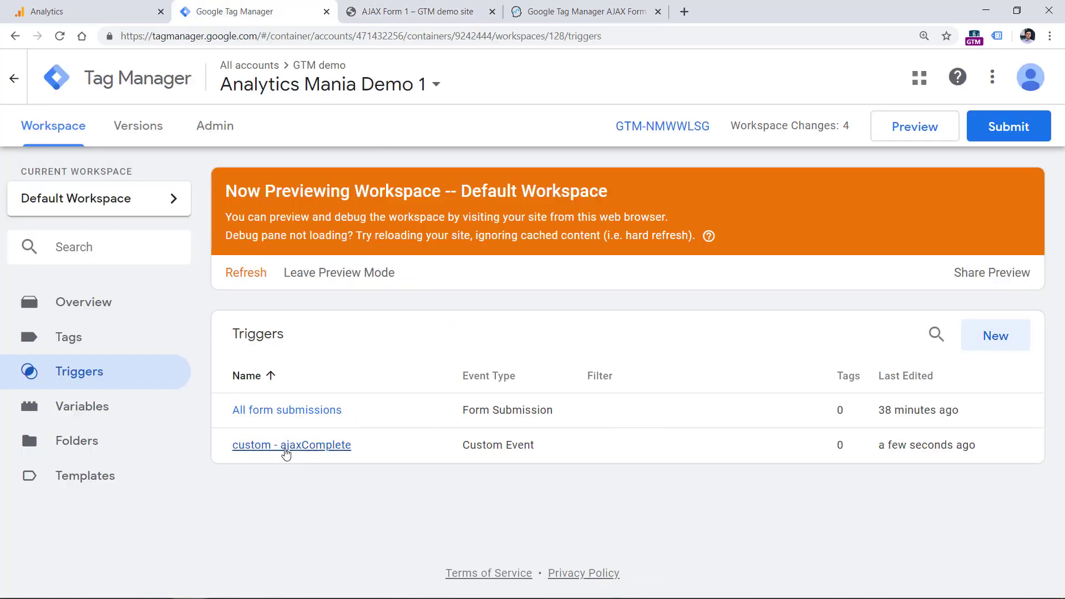
# Step: Restrict the "custom - ajaxComplete" trigger to some custom events, using "dlv - attributes.response.data.message" as the condition variable
pyautogui.click(286, 444)
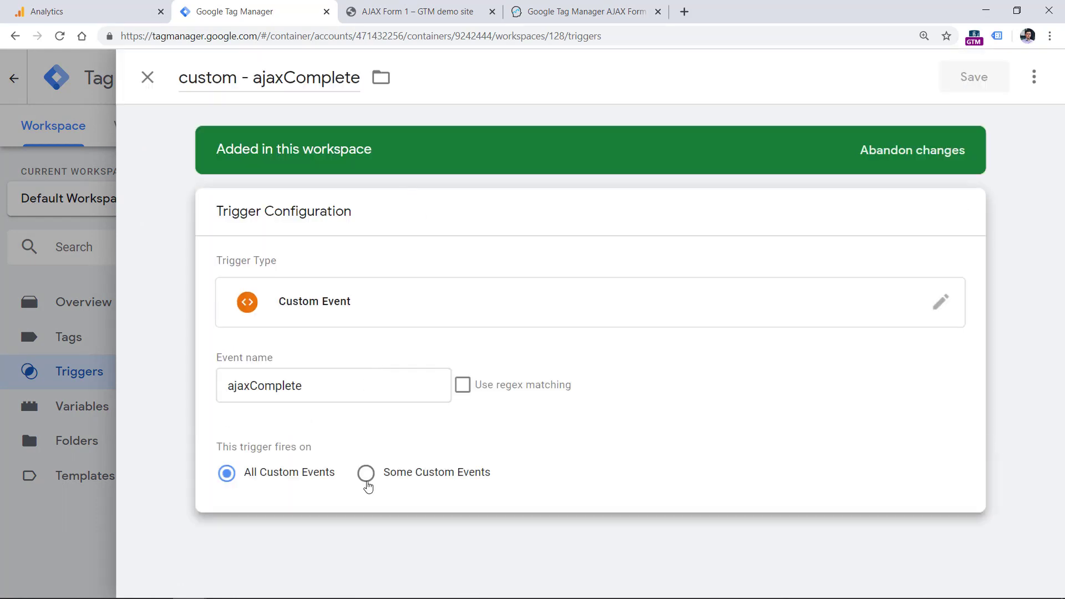
pyautogui.click(367, 482)
pyautogui.scroll(-1, 311, 564)
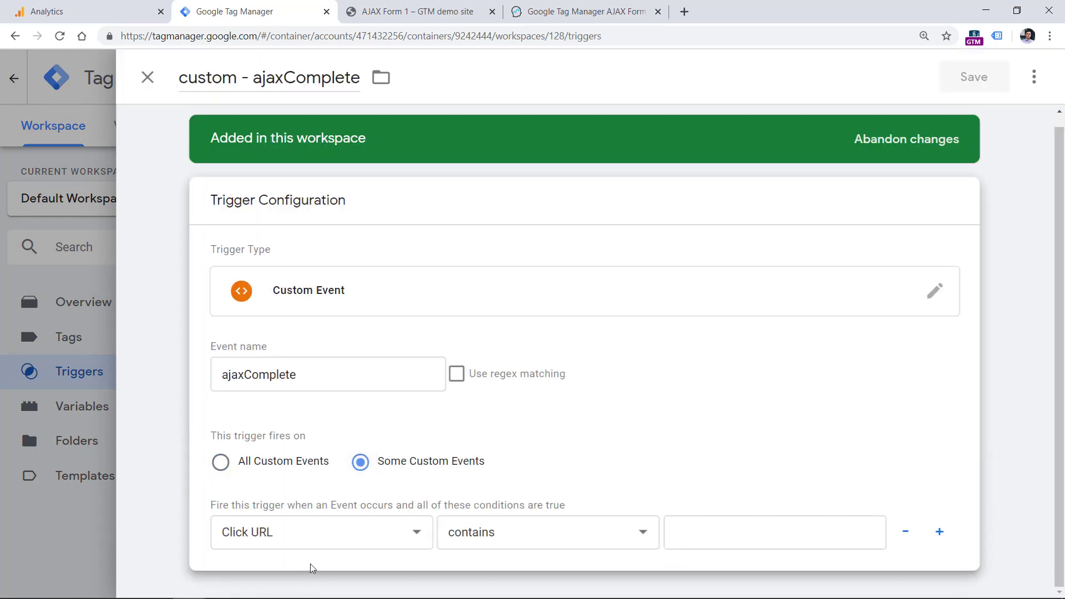
pyautogui.click(313, 542)
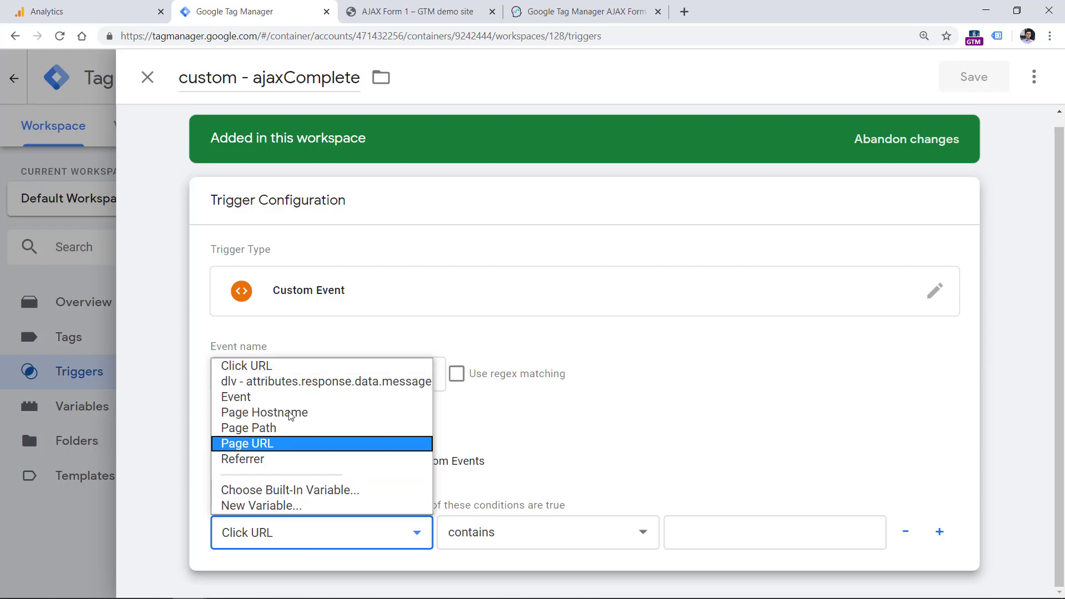
pyautogui.click(297, 381)
# Step: Make the condition contain "Thanks for contacting us! We will be in touch with you shortly" and compare it with the previewed message
pyautogui.click(725, 533)
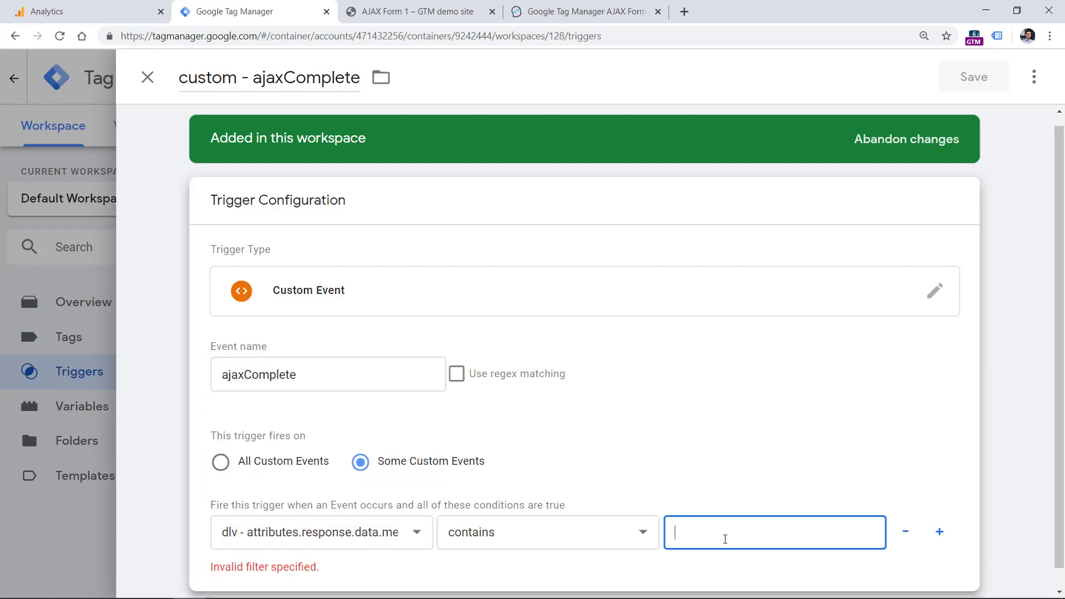
pyautogui.hotkey('ctrl', 'Tab')
pyautogui.hotkey('ctrl', 'shift', 'Tab')
pyautogui.hotkey('ctrl', 'v')
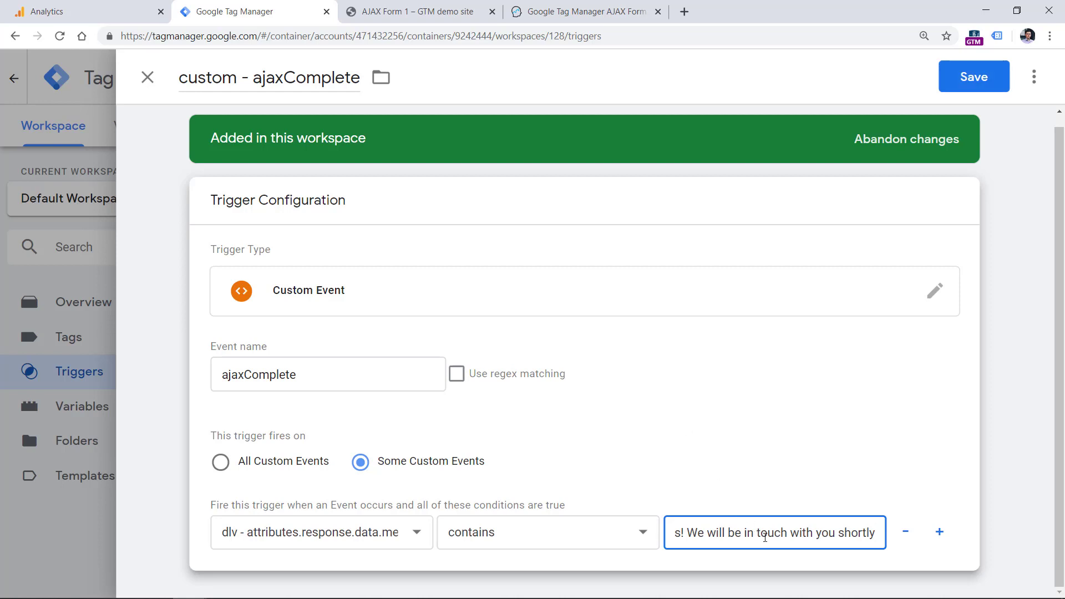
pyautogui.moveTo(765, 537); pyautogui.dragTo(638, 541)
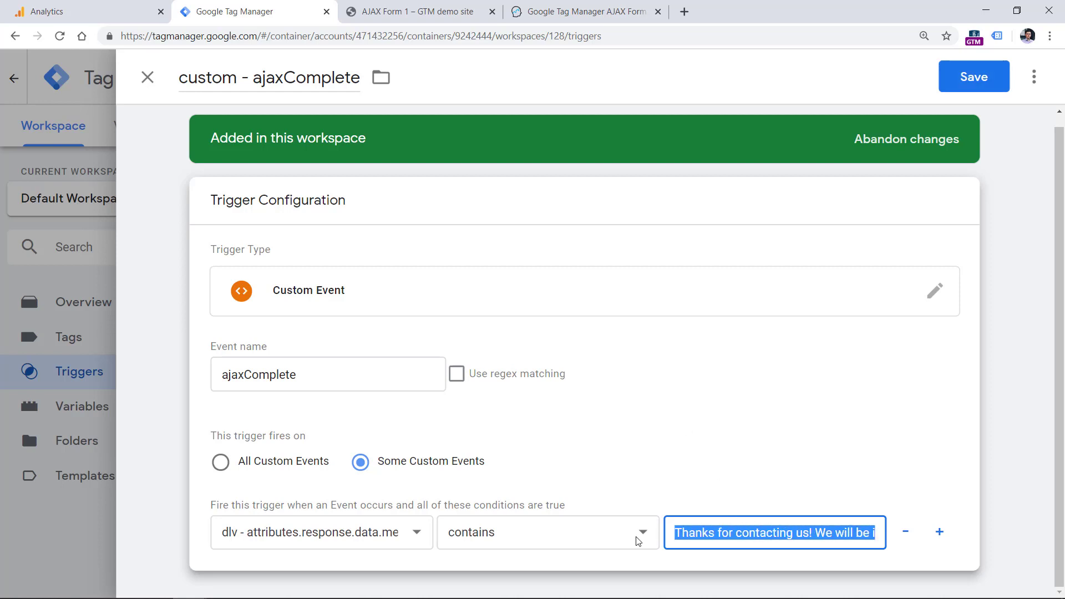
pyautogui.click(421, 12)
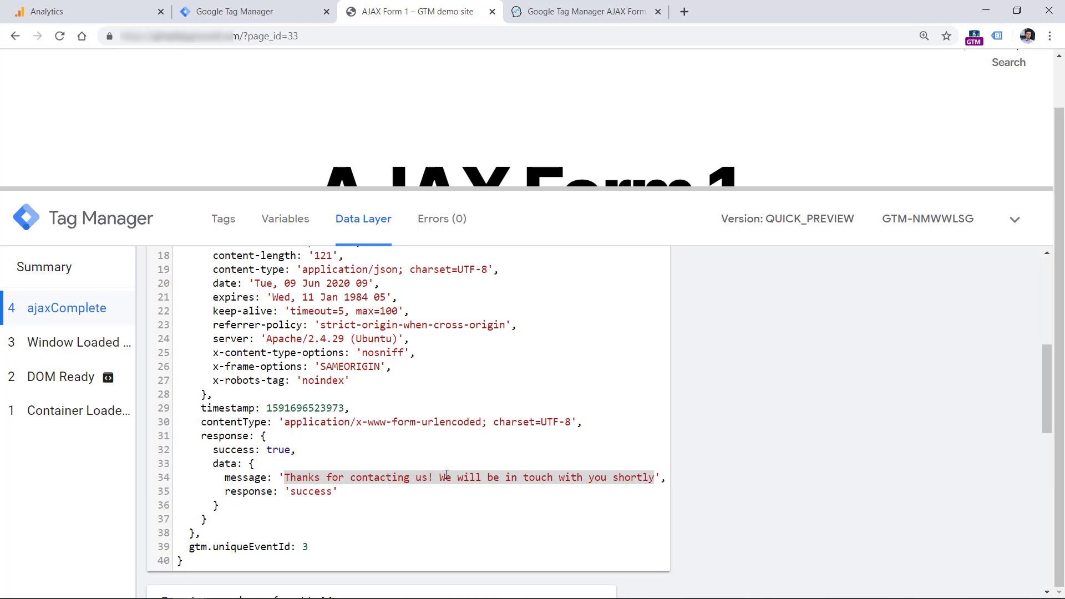
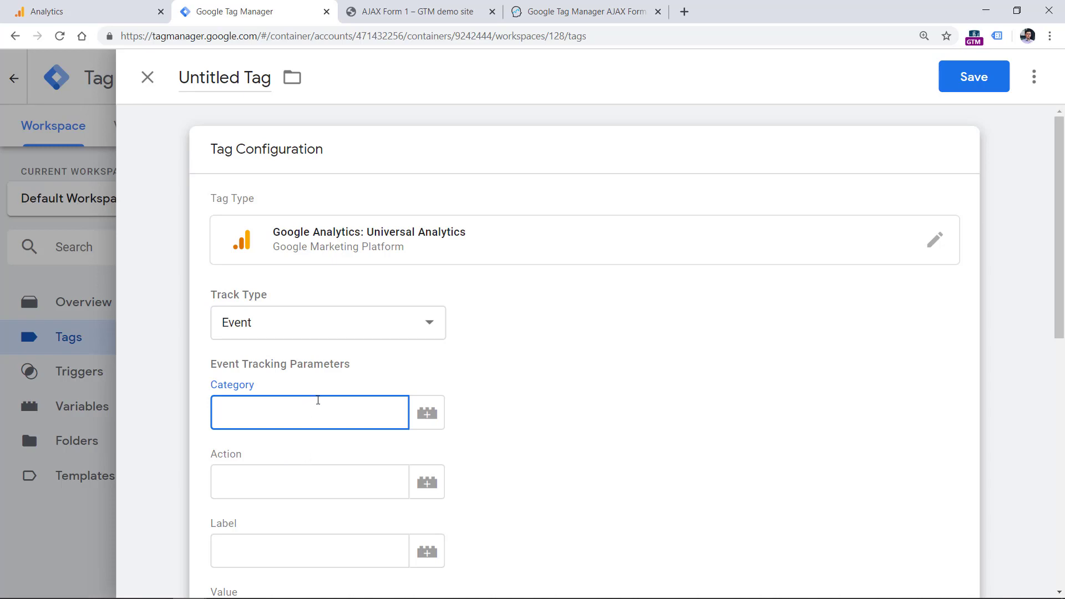
# Step: Set the Universal Analytics event tag's category to "form submission" and its action to "contact form"
pyautogui.write('form submission')
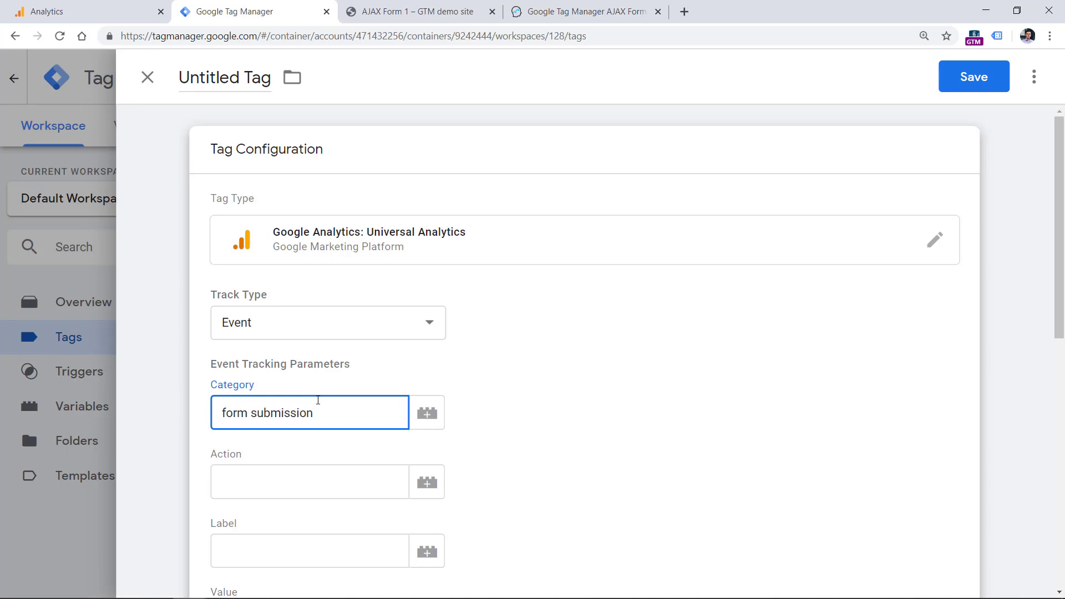
pyautogui.click(304, 469)
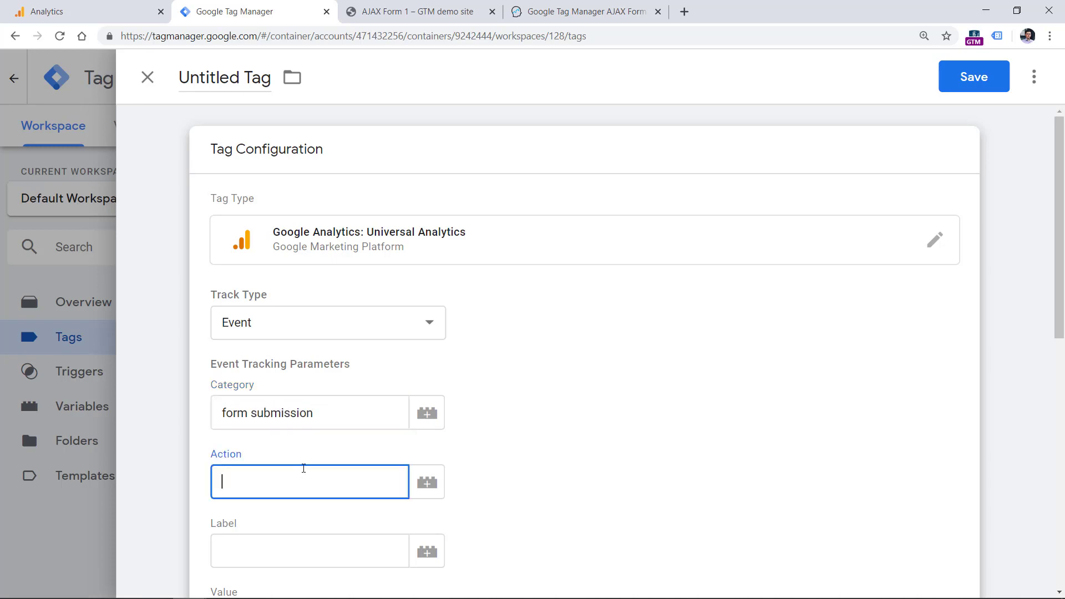
pyautogui.click(414, 11)
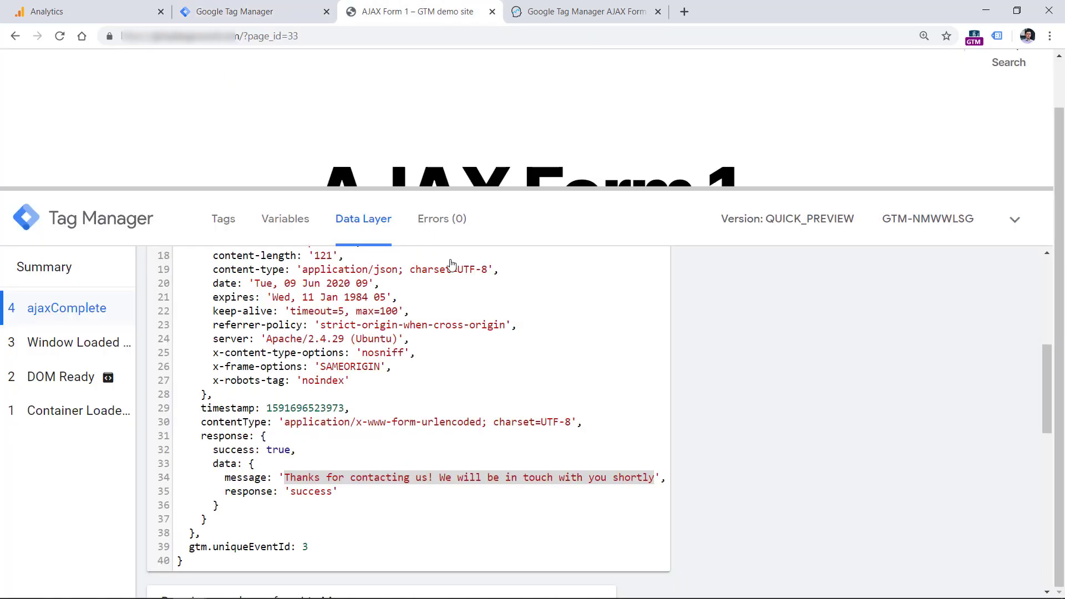
pyautogui.moveTo(992, 190); pyautogui.dragTo(993, 440)
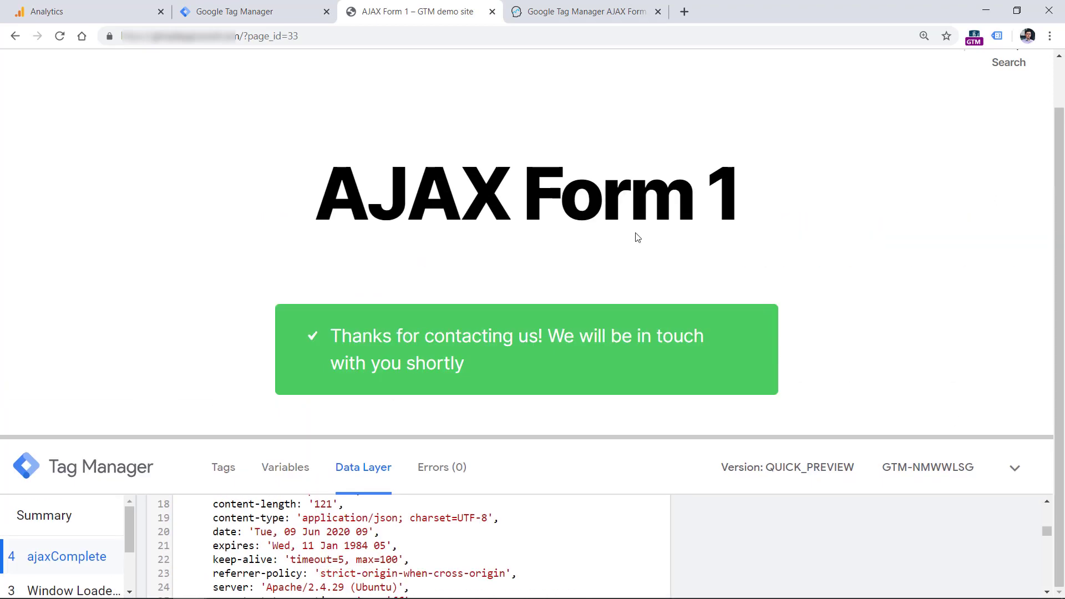
pyautogui.click(253, 12)
pyautogui.write('contact form')
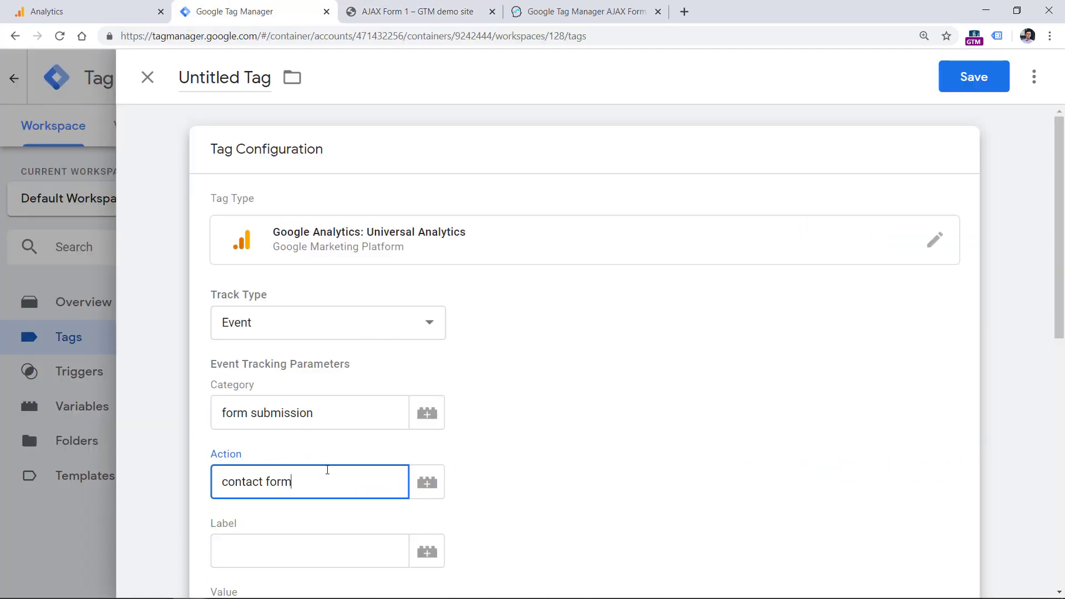
# Step: Start a new Google Analytics Settings variable for the event tag
pyautogui.scroll(-8, 326, 300)
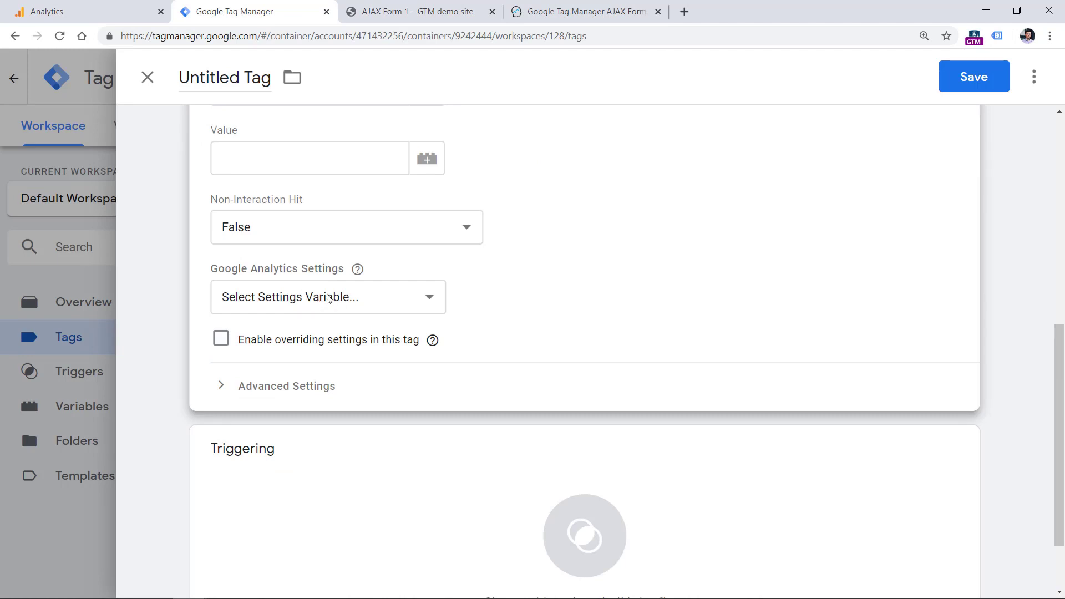
pyautogui.click(329, 300)
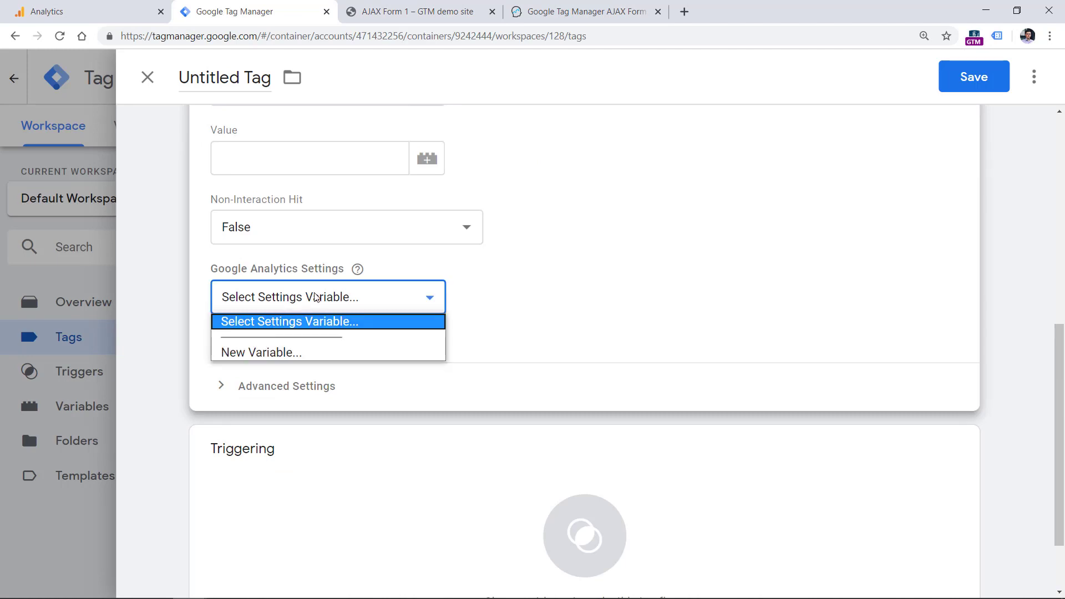
pyautogui.click(285, 354)
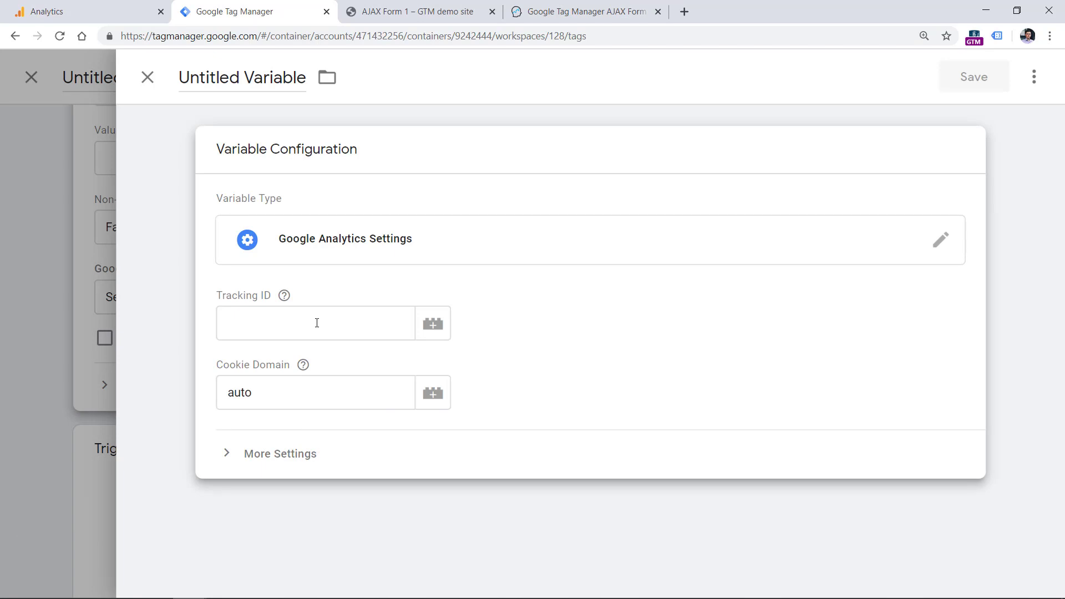
# Step: Copy the tracking ID from the Analytics Mania Demo 2 property's tracking code page in Google Analytics and return to Tag Manager
pyautogui.click(83, 12)
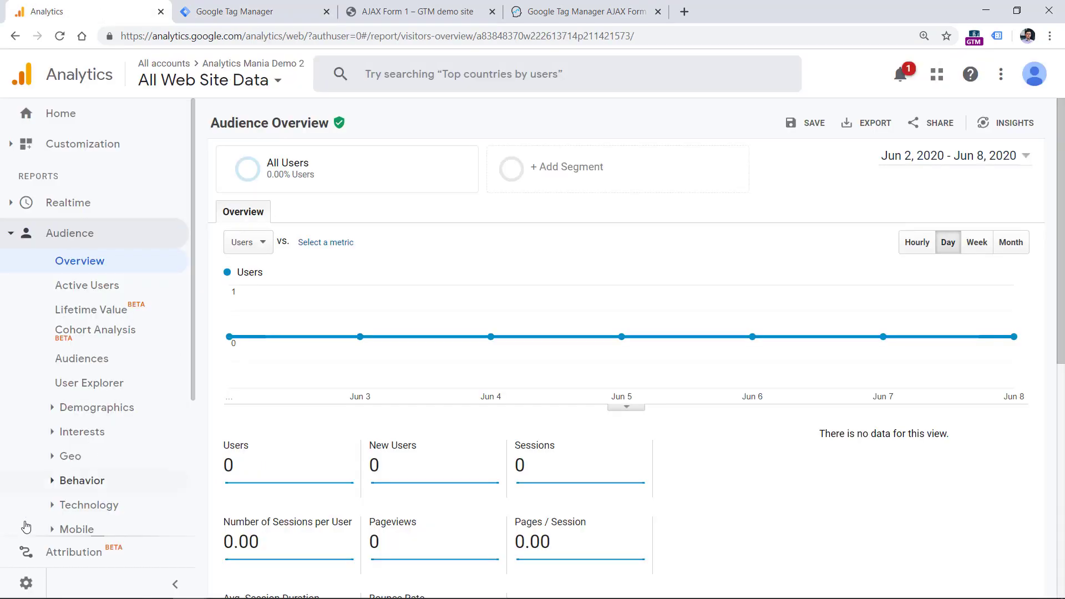
pyautogui.click(24, 584)
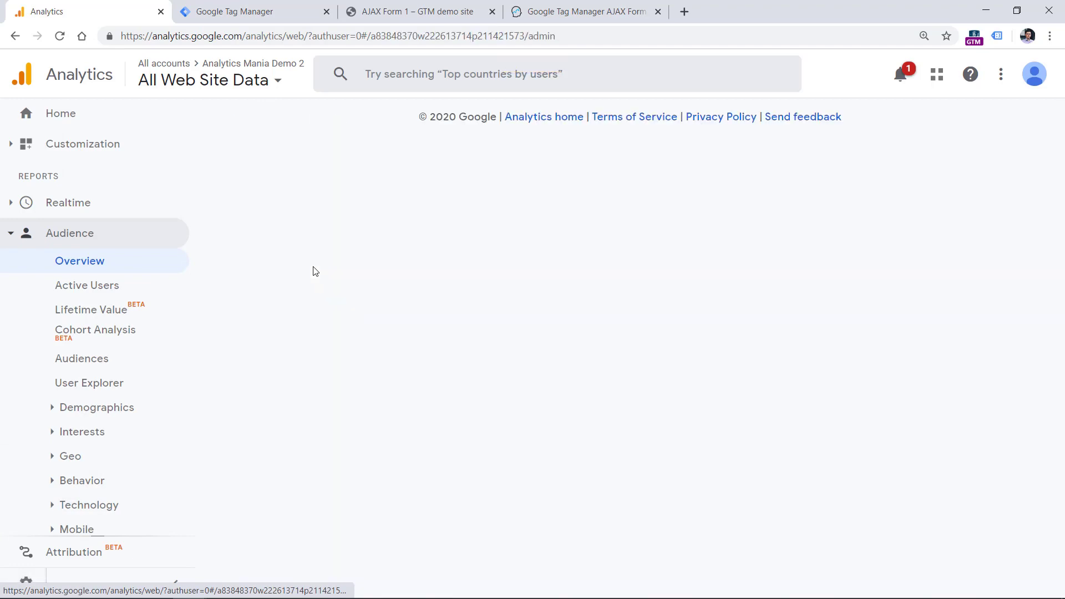
pyautogui.click(516, 292)
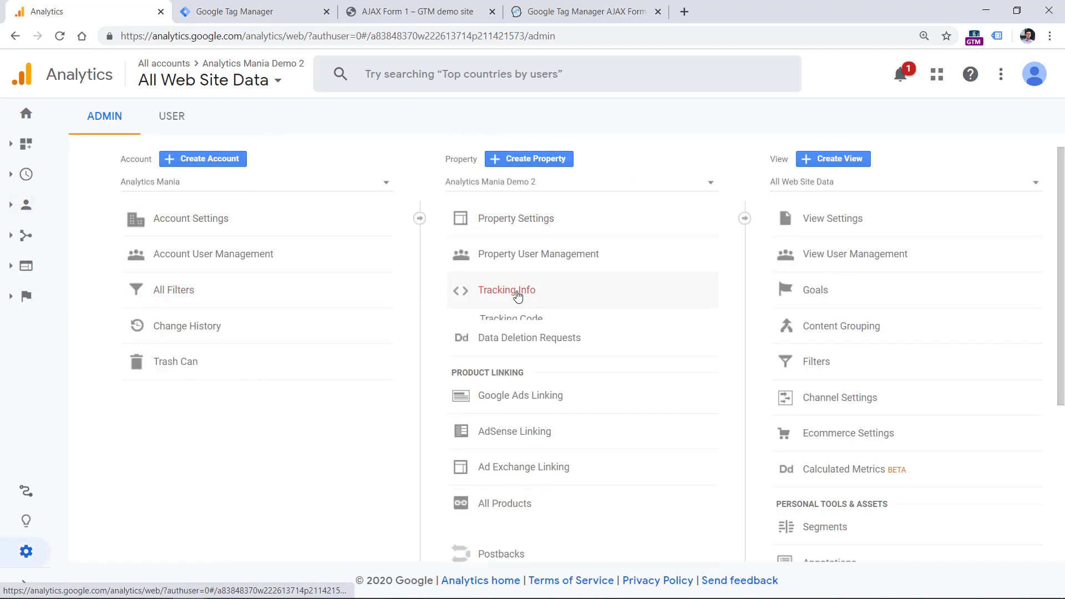
pyautogui.click(521, 321)
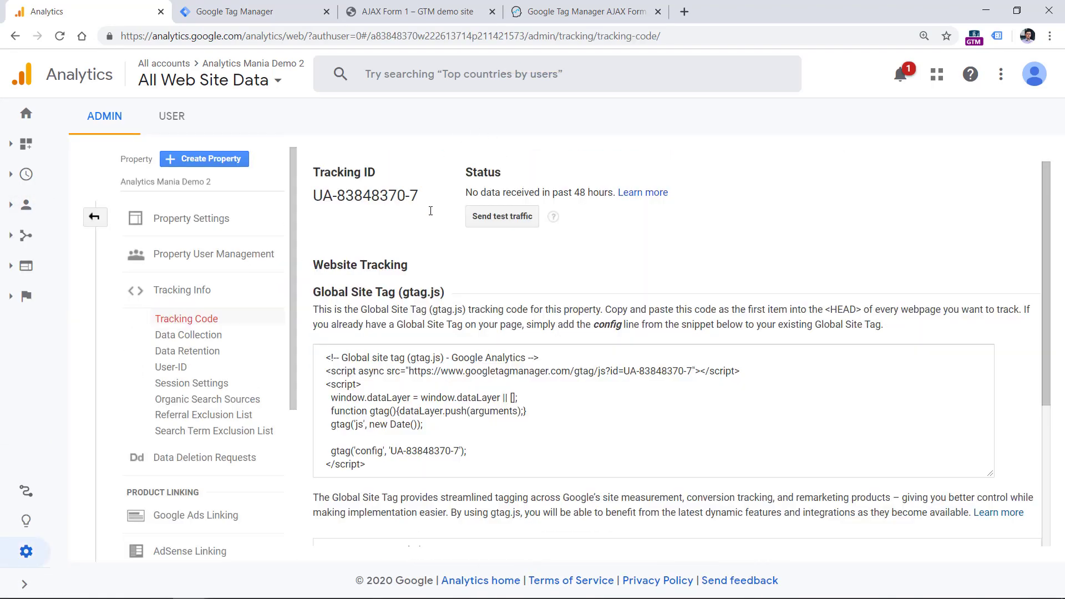
pyautogui.tripleClick(327, 197)
pyautogui.hotkey('ctrl', 'c')
pyautogui.click(295, 12)
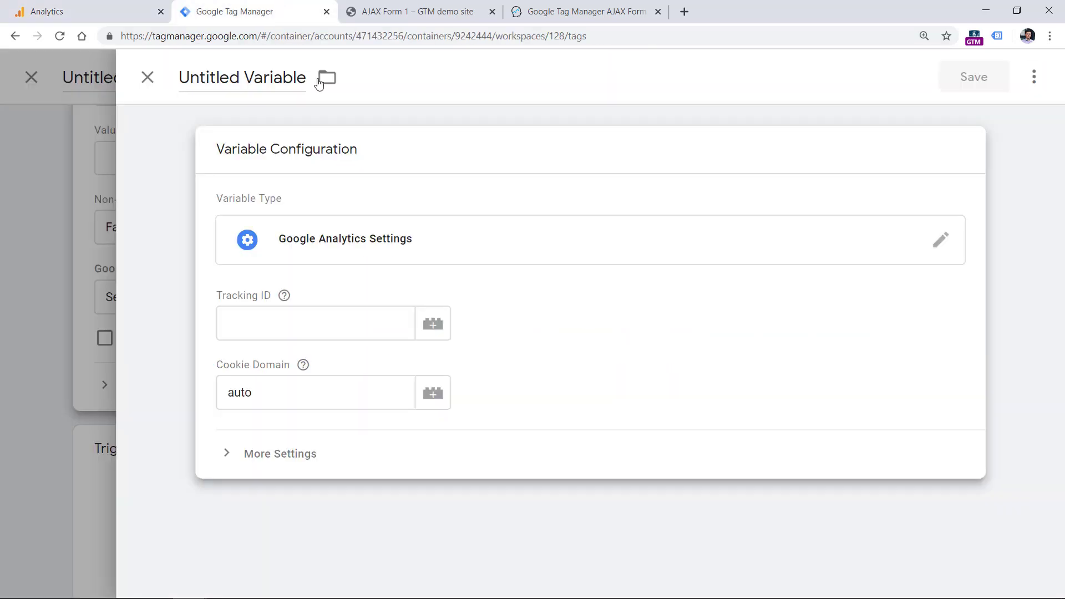
# Step: Paste the tracking ID into the settings variable, name it "GA Settings Variable -" followed by the tracking ID, and save it
pyautogui.click(298, 325)
pyautogui.hotkey('ctrl', 'v')
pyautogui.click(245, 86)
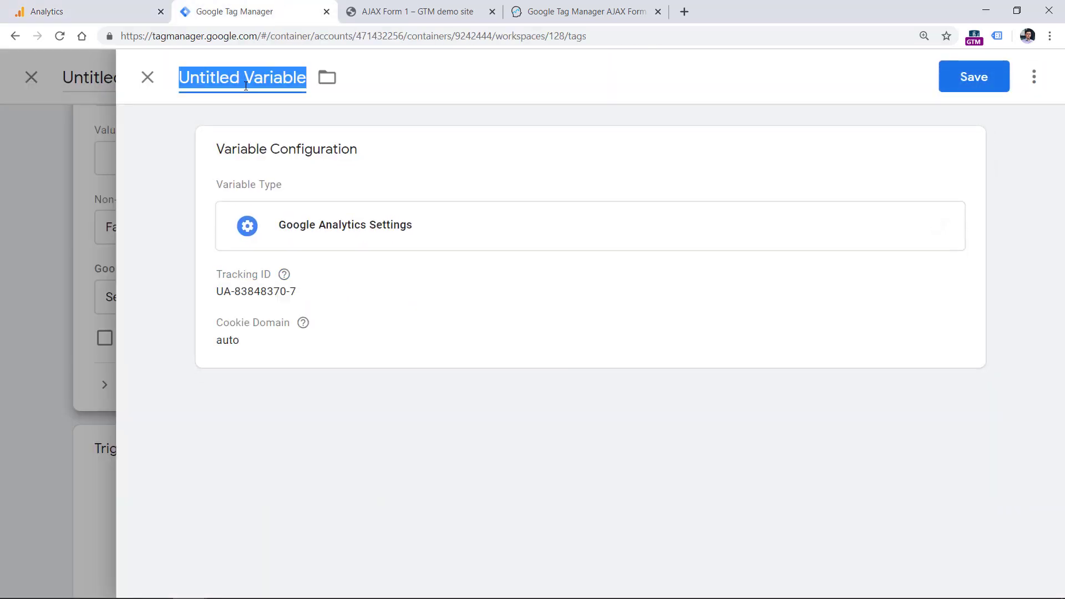
pyautogui.write('GA Settings Variable -')
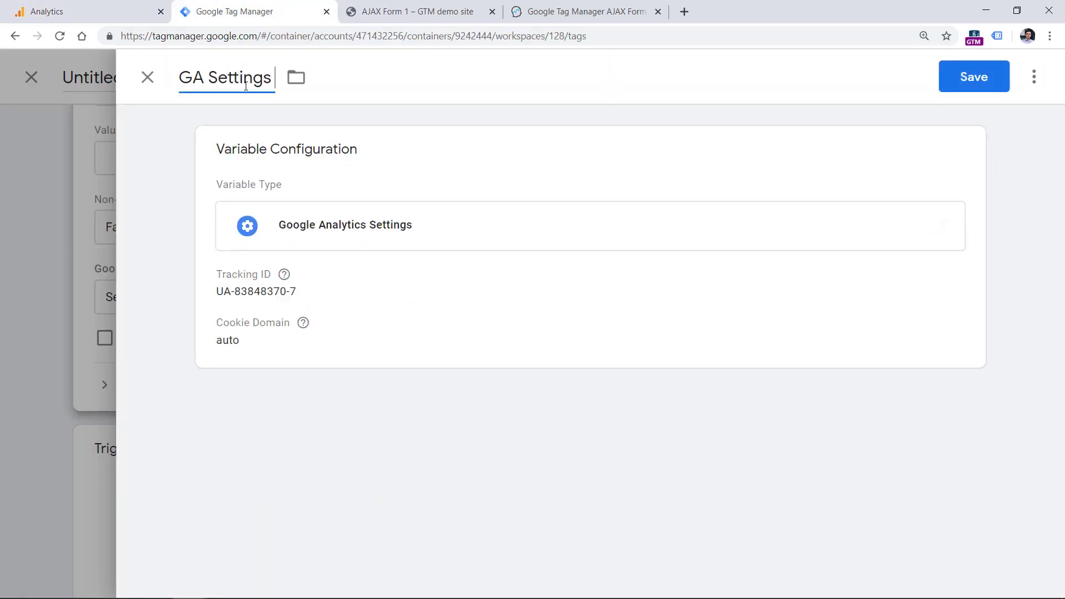
pyautogui.hotkey('ctrl', 'v')
pyautogui.click(959, 79)
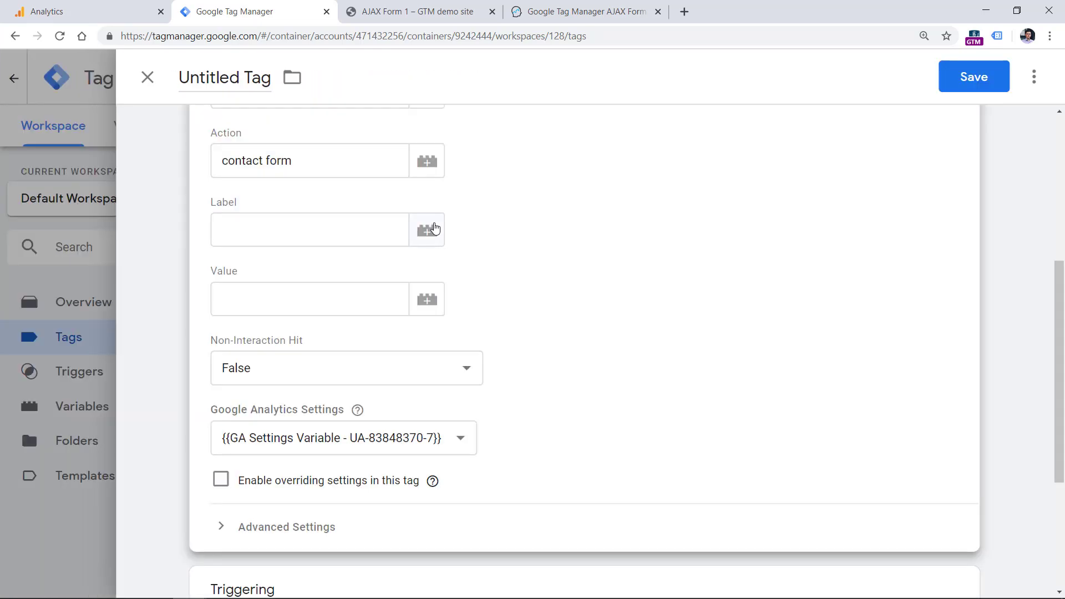
# Step: Assign the "custom - ajaxComplete" trigger to the Universal Analytics event tag
pyautogui.scroll(-4, 444, 277)
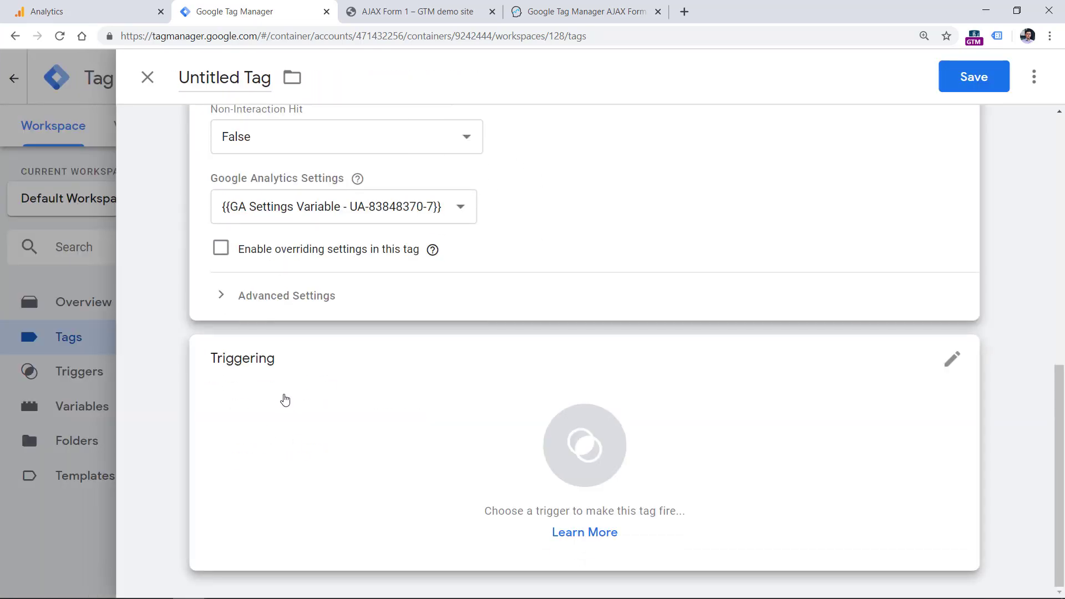
pyautogui.click(296, 428)
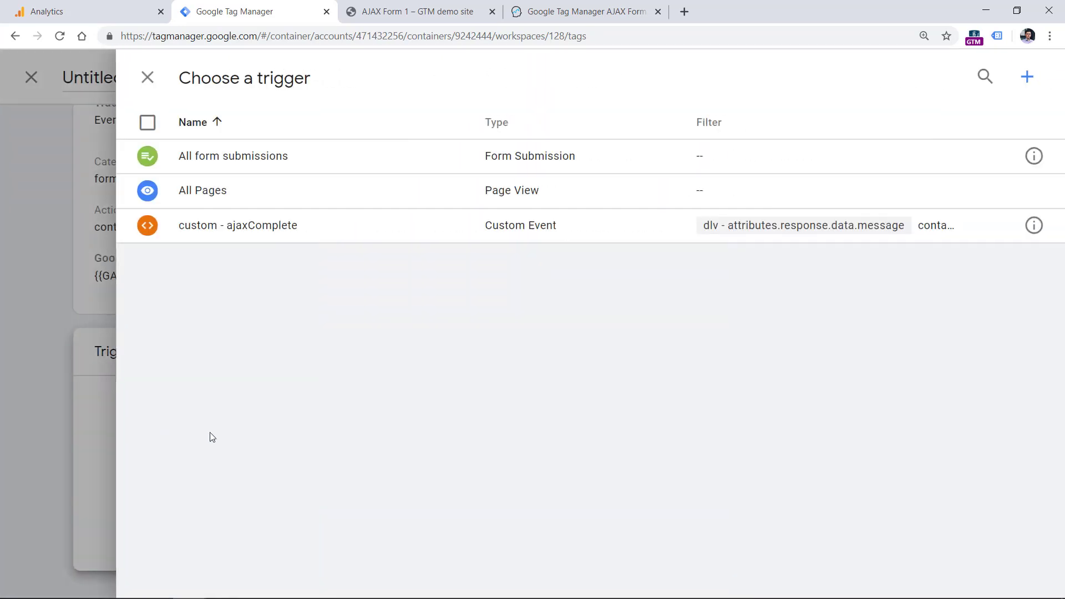
pyautogui.click(244, 232)
# Step: Name the tag "GA Event - Contact Form" and save it
pyautogui.scroll(3, 364, 273)
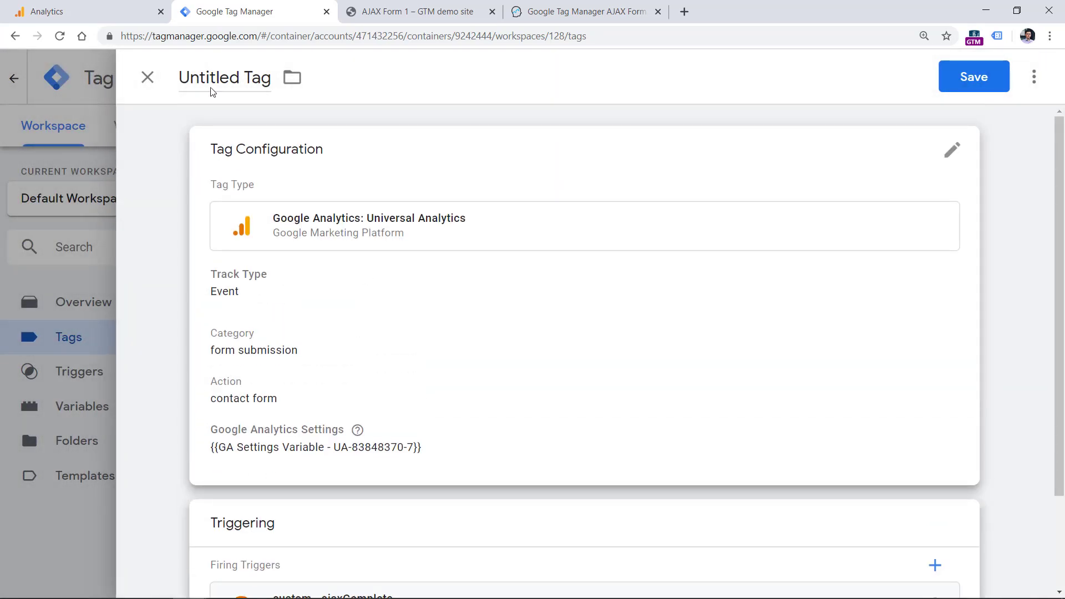
pyautogui.click(222, 78)
pyautogui.write('GA Event - Contact Form')
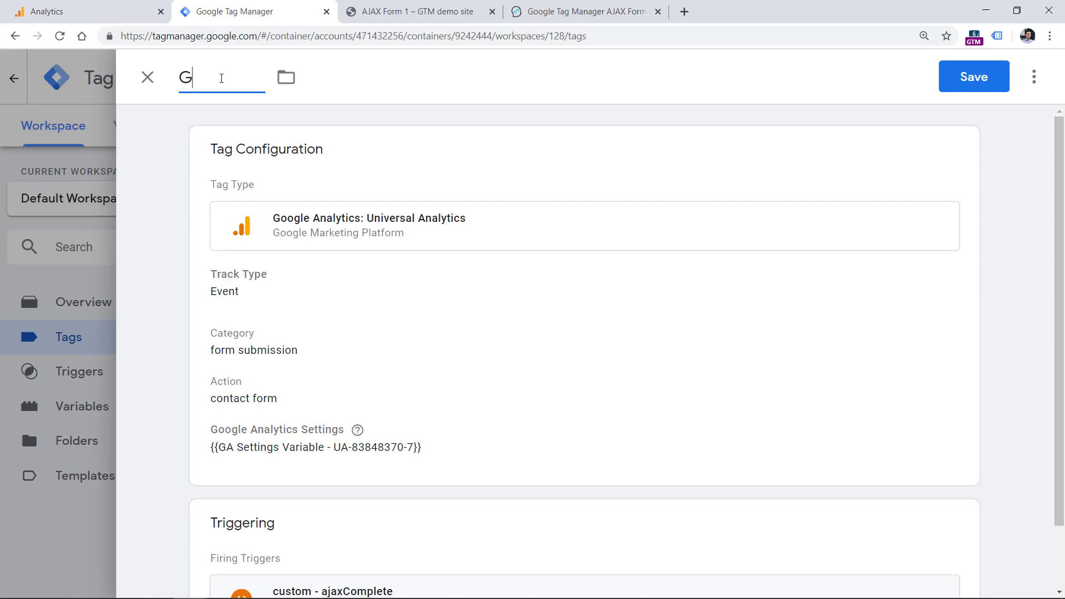
pyautogui.click(981, 84)
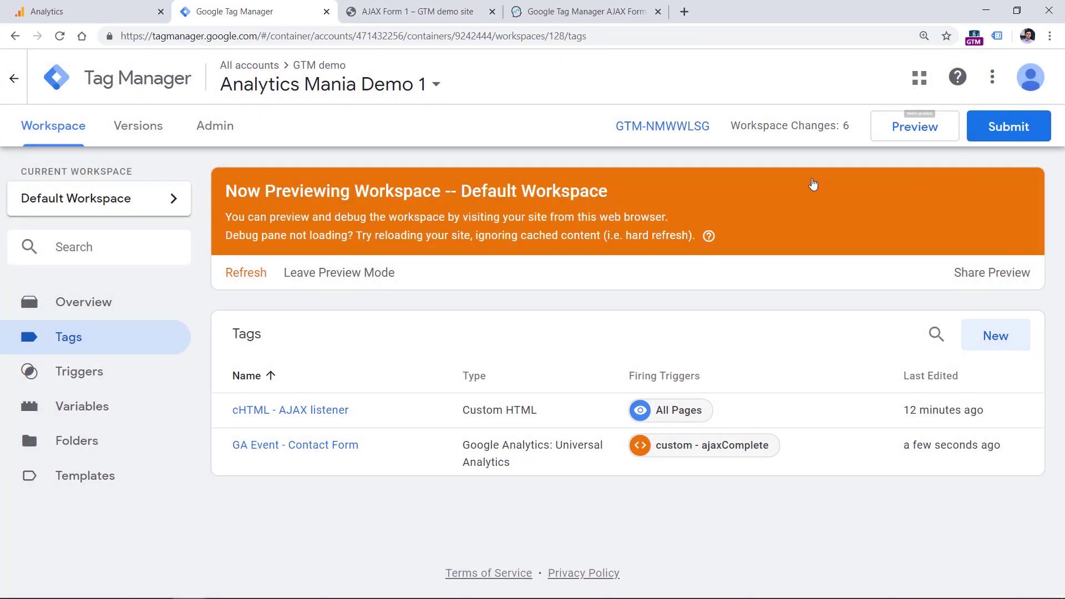
# Step: Refresh the workspace preview and reload the AJAX Form 1 page
pyautogui.click(247, 274)
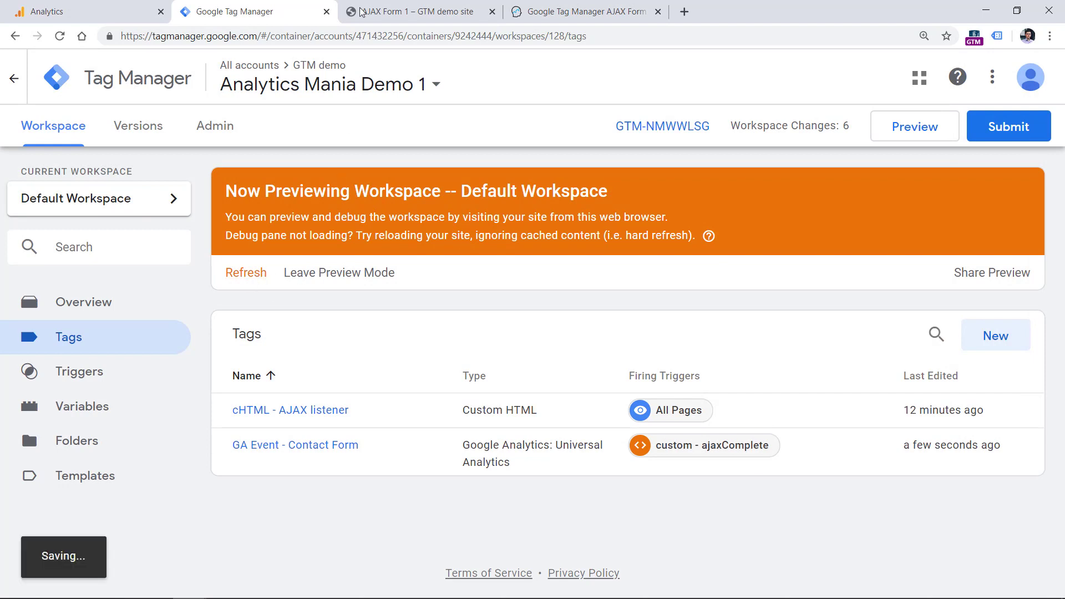
pyautogui.click(418, 6)
pyautogui.click(59, 36)
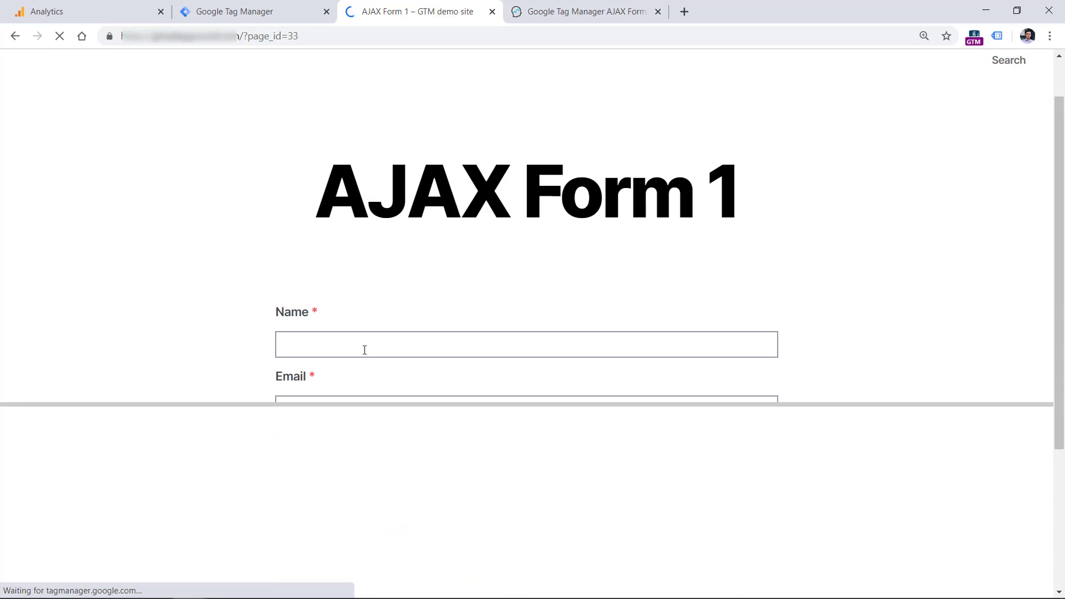
# Step: Fill in the AJAX form with a dummy name, a dummy email address and the message "asdadas", and submit it
pyautogui.click(368, 345)
pyautogui.write('asdasd')
pyautogui.press('Tab')
pyautogui.write('asdasdasd@asdadsad.com')
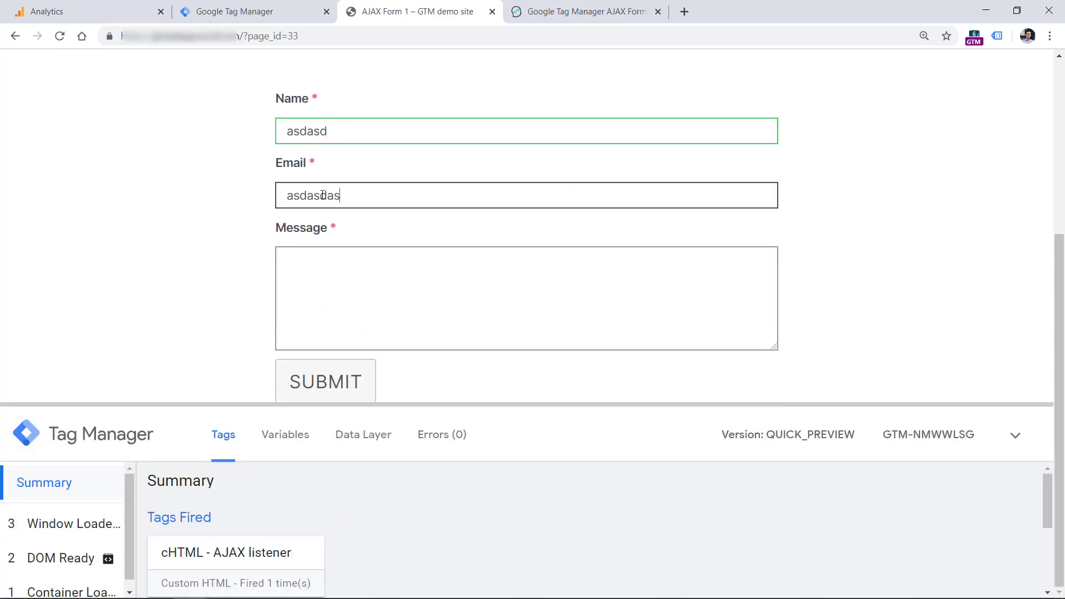
pyautogui.press('Tab')
pyautogui.write('asdadas')
pyautogui.click(336, 381)
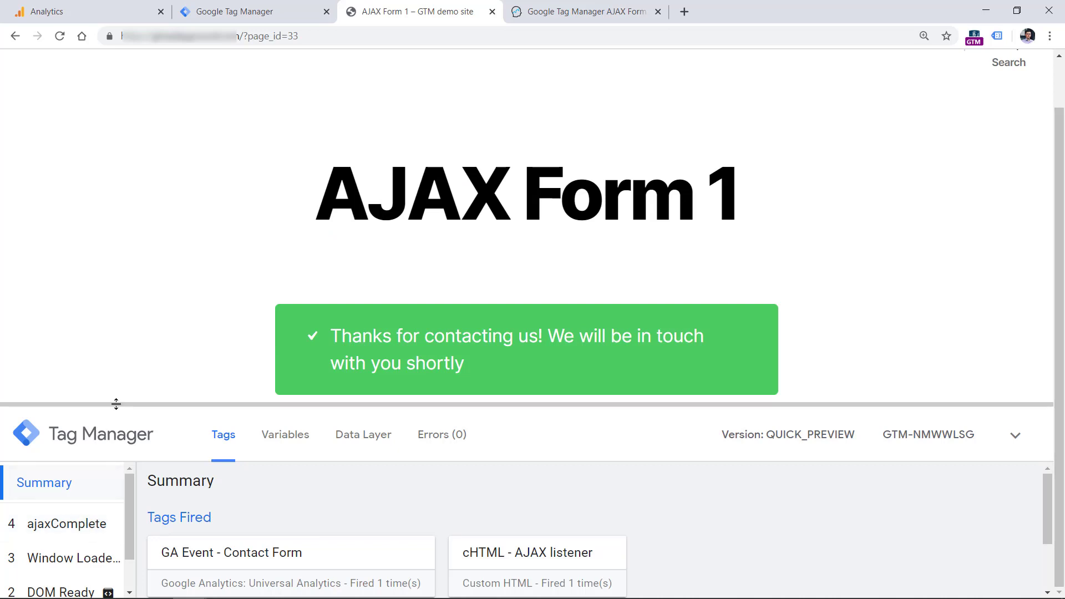
# Step: Inspect the full properties of the "GA Event - Contact Form" tag under the ajaxComplete event in the enlarged preview pane
pyautogui.moveTo(116, 404); pyautogui.dragTo(129, 265)
pyautogui.click(65, 387)
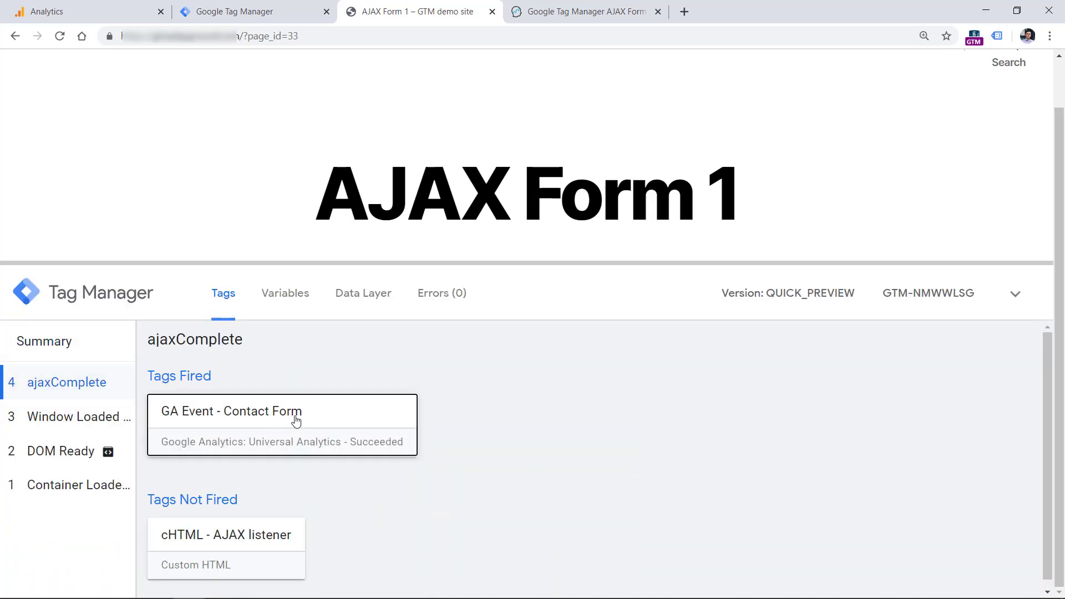
pyautogui.click(361, 422)
pyautogui.moveTo(257, 263); pyautogui.dragTo(249, 140)
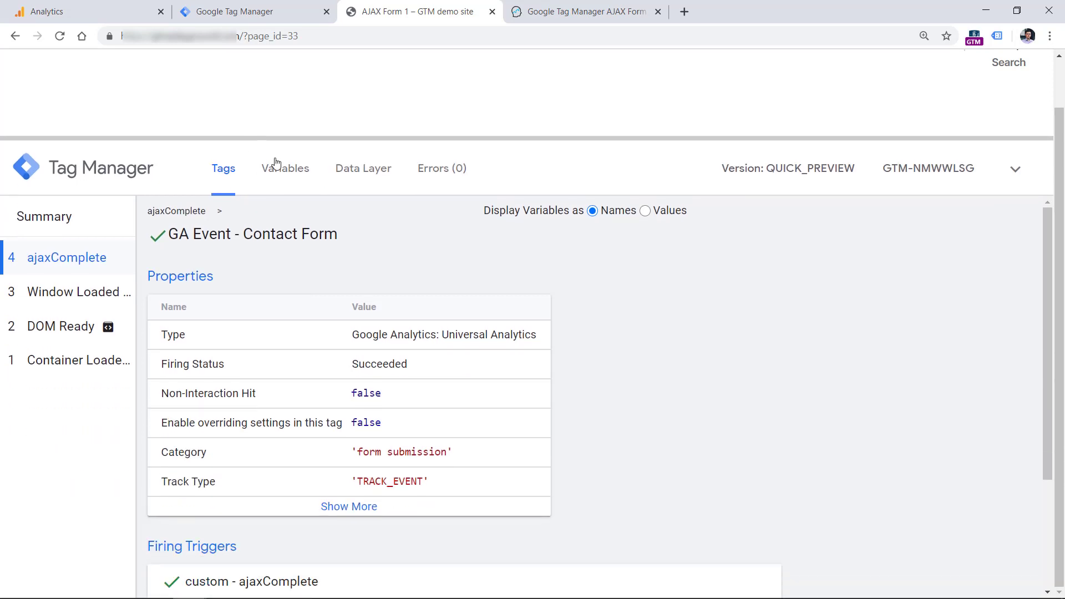
pyautogui.click(377, 509)
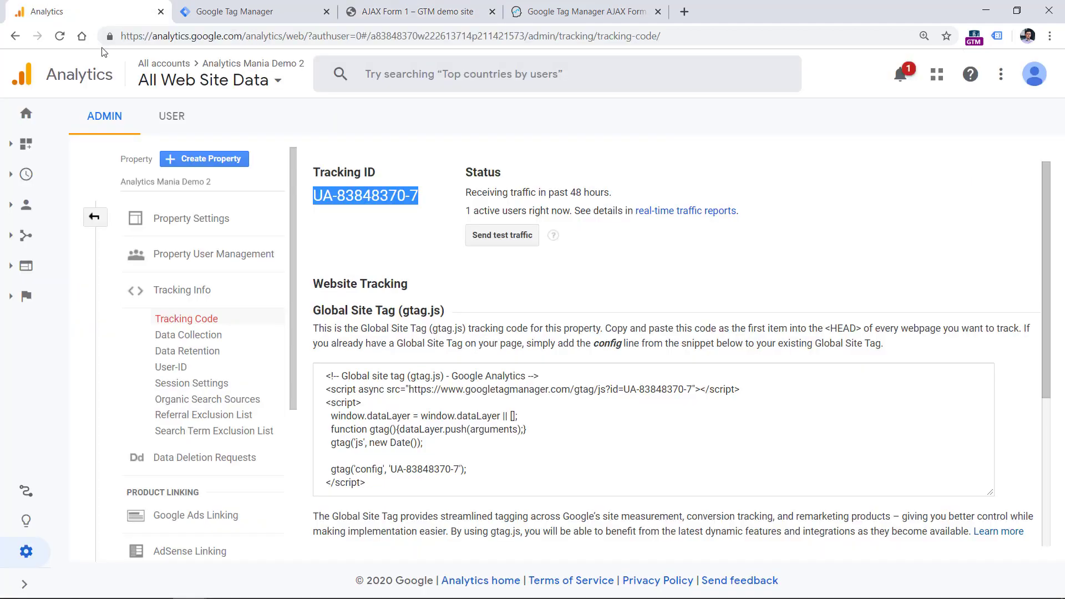
# Step: Switch to Google Analytics and open the Realtime Events report to check for the form submission event
pyautogui.click(83, 11)
pyautogui.click(21, 179)
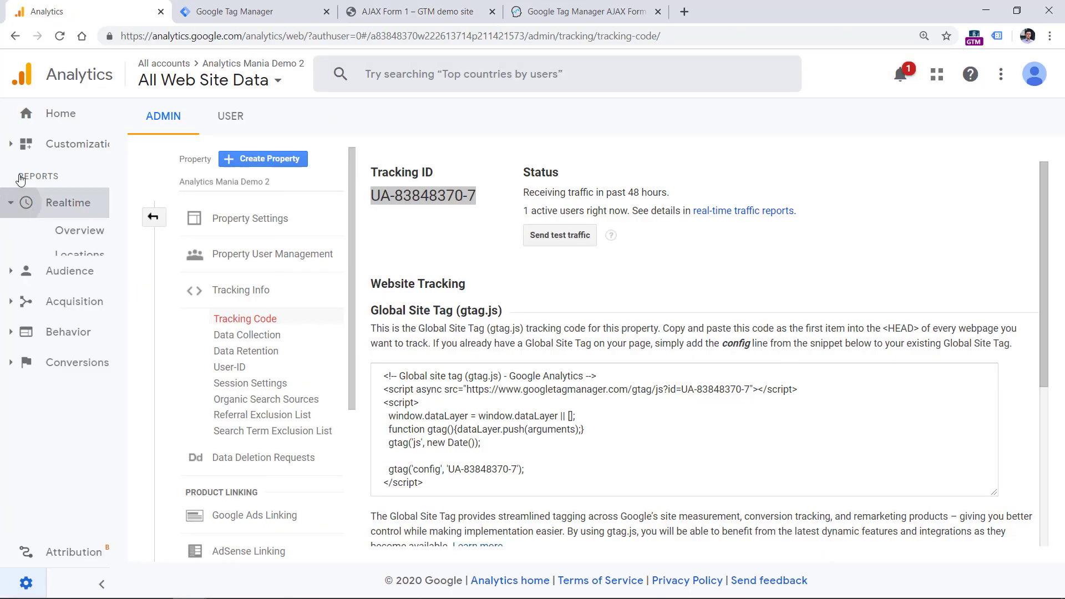
pyautogui.click(102, 332)
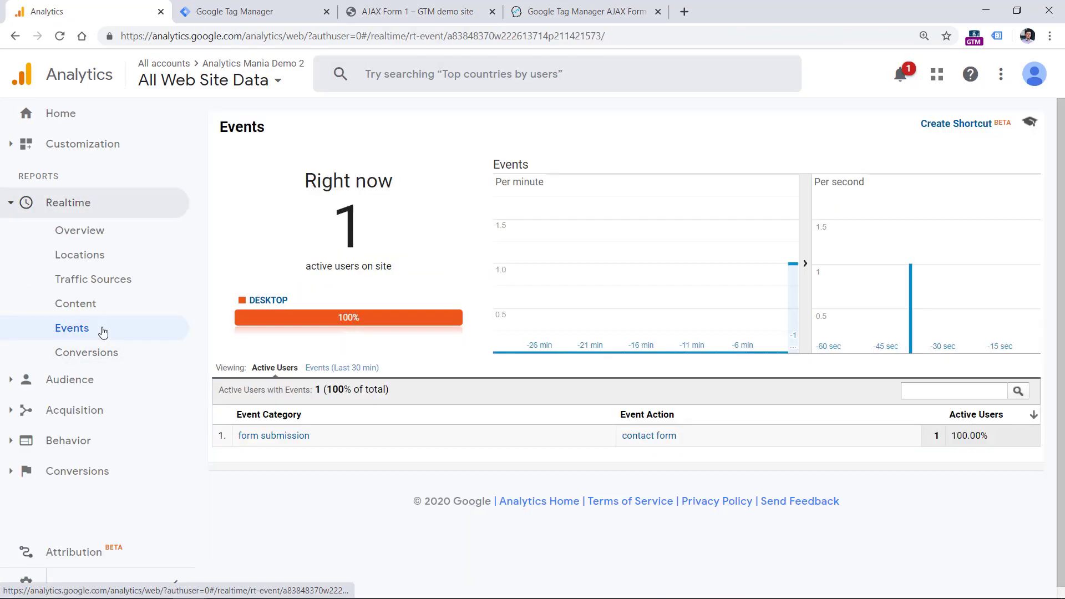